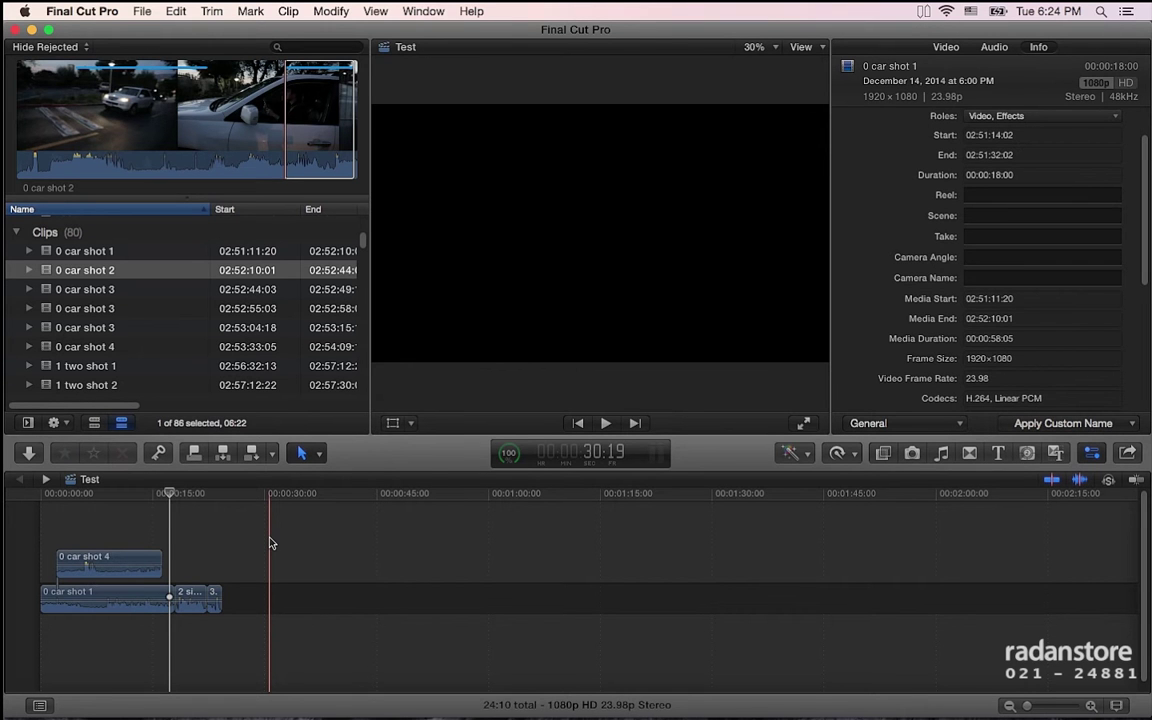
Step: In Preview, step forward to the Primary Story line slide, then glance back at Final Cut Pro
{"action": "key", "text": "super+Tab"}
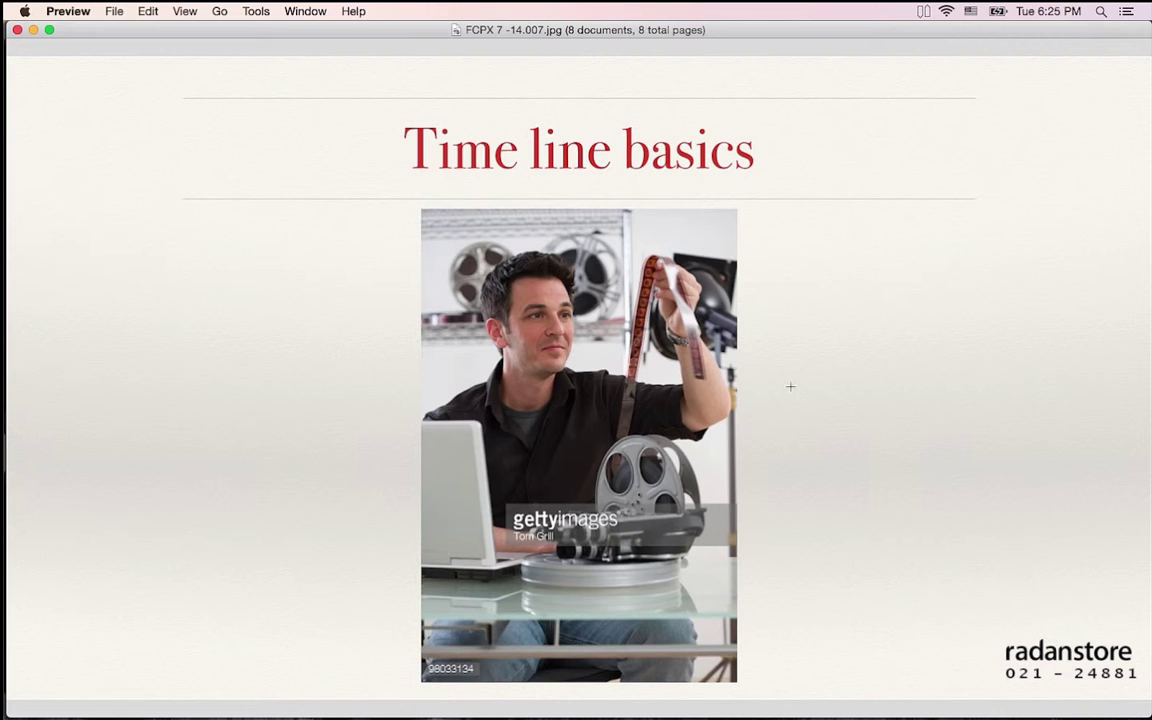
{"action": "key", "text": "Down"}
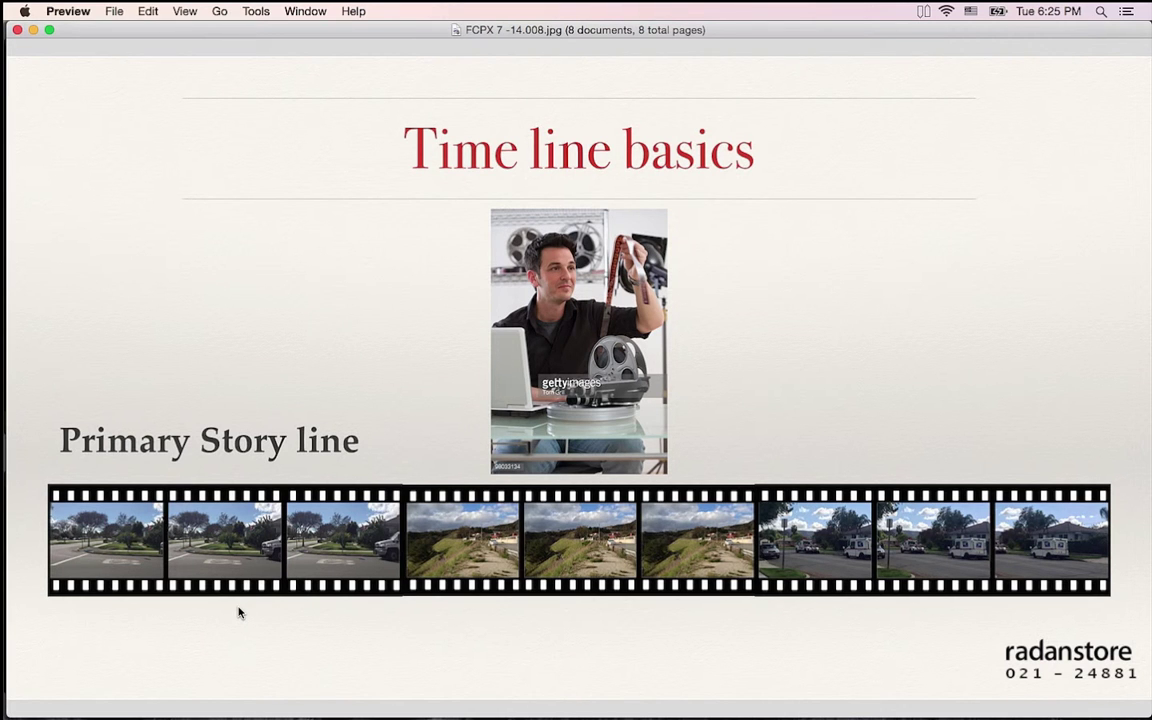
{"action": "key", "text": "Up"}
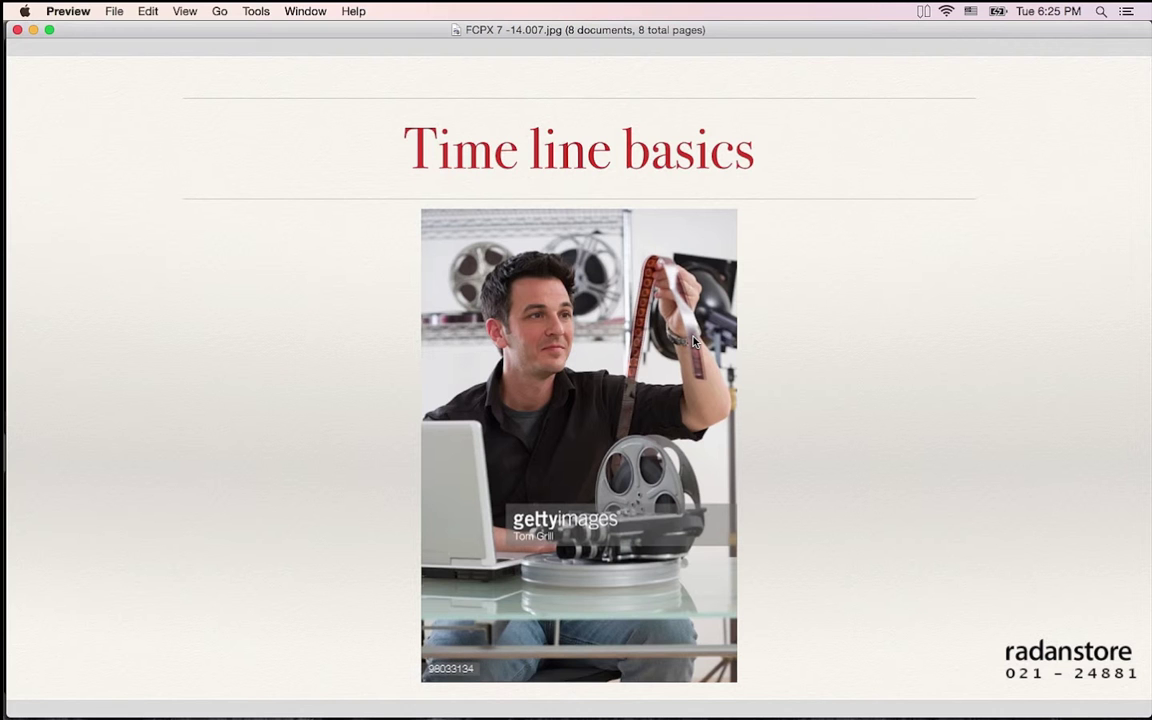
{"action": "key", "text": "Right"}
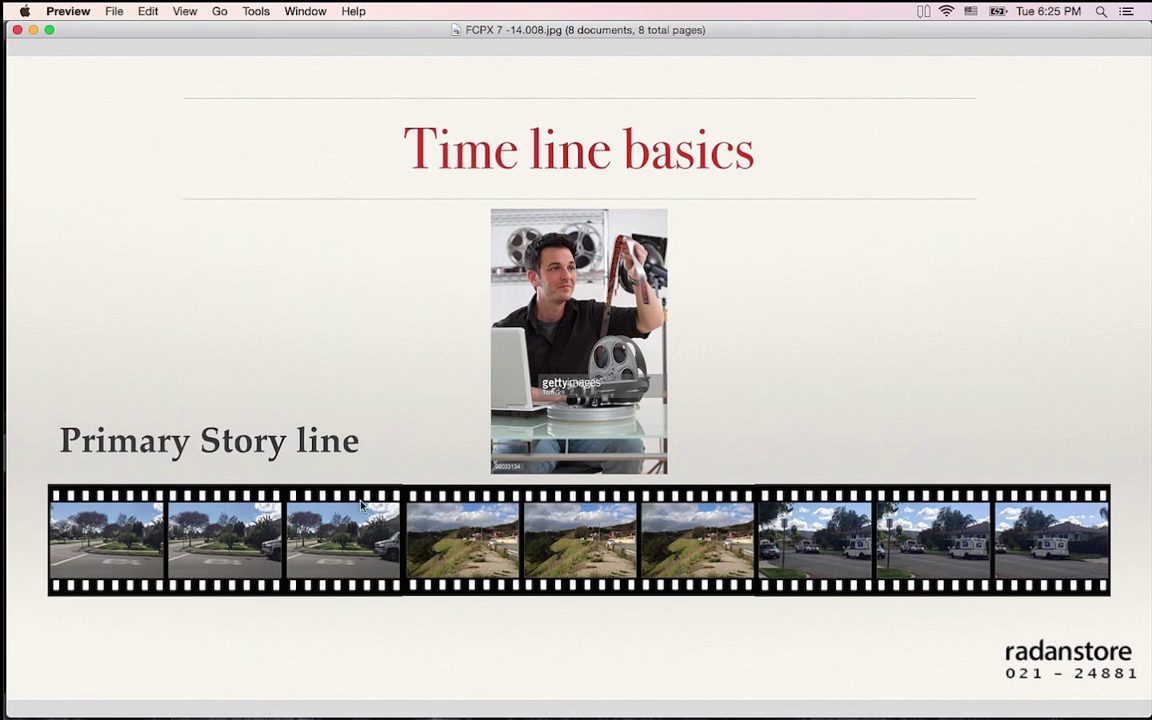
{"action": "key", "text": "super+Tab"}
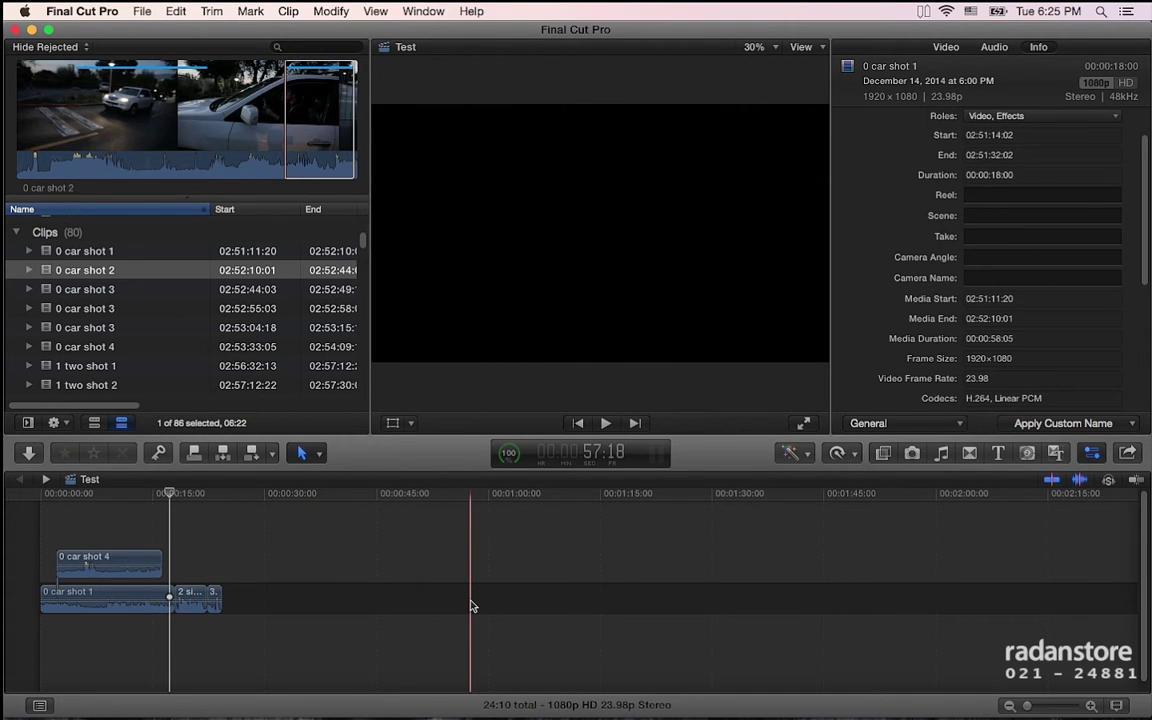
Step: Page through the Magnetic timeline slides until the two film strip pieces join, then return
{"action": "key", "text": "super+Tab"}
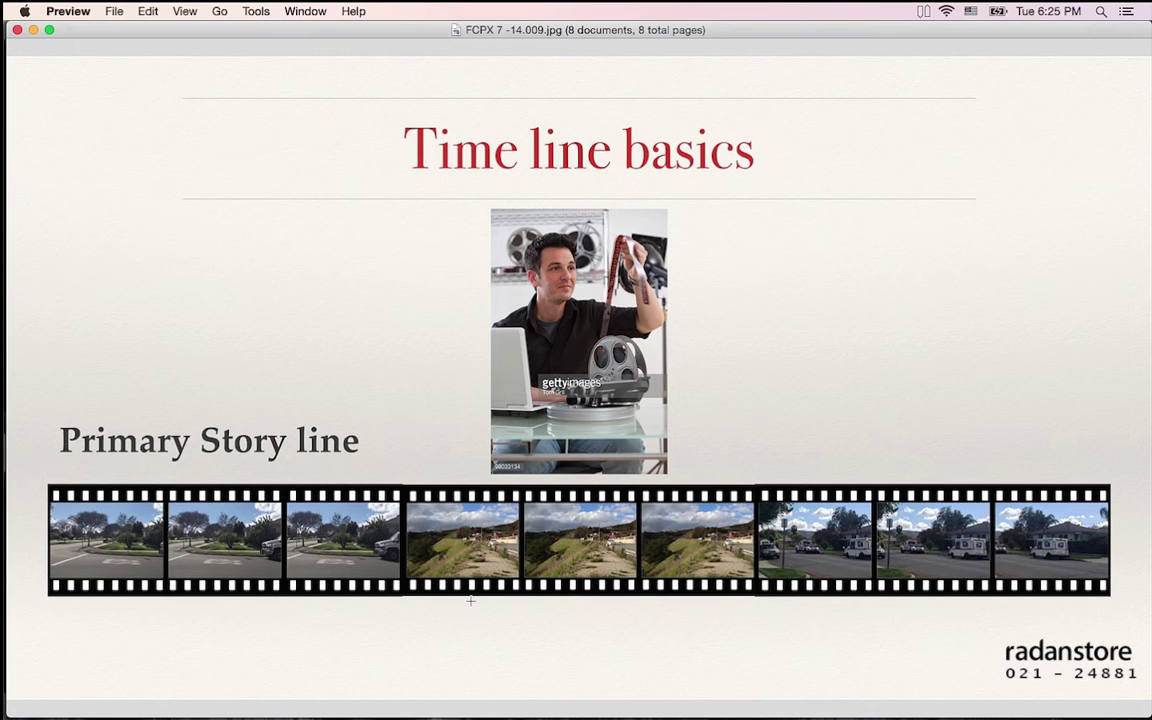
{"action": "key", "text": "Down"}
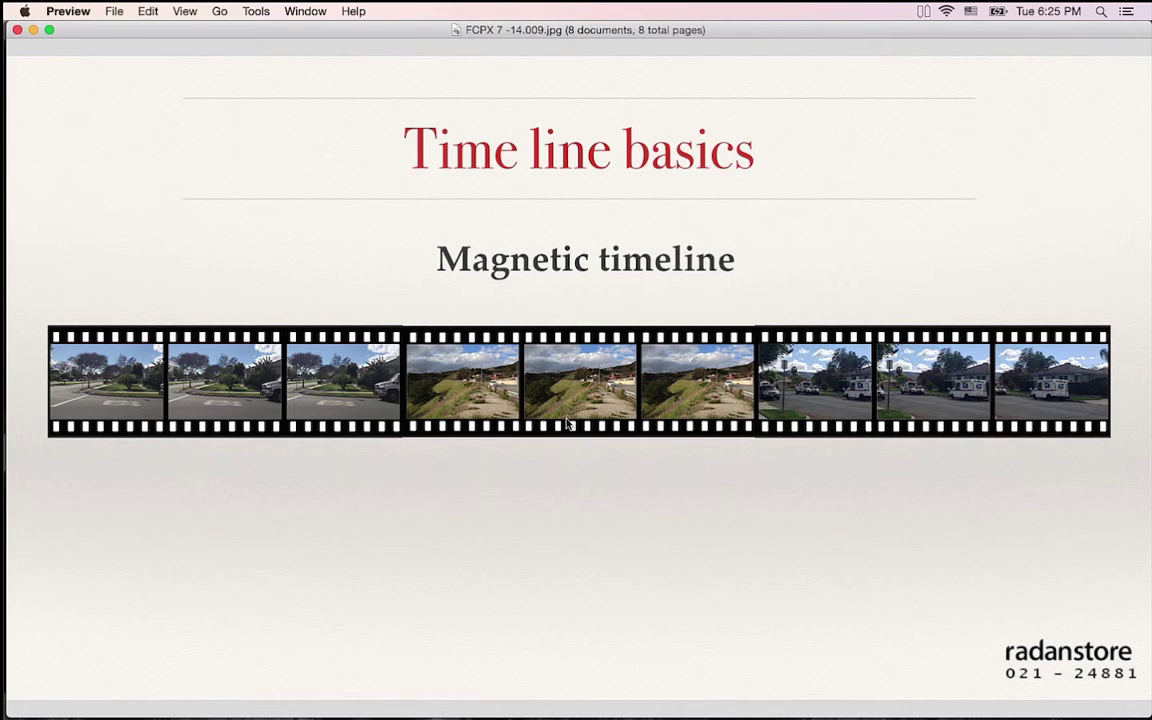
{"action": "key", "text": "Right"}
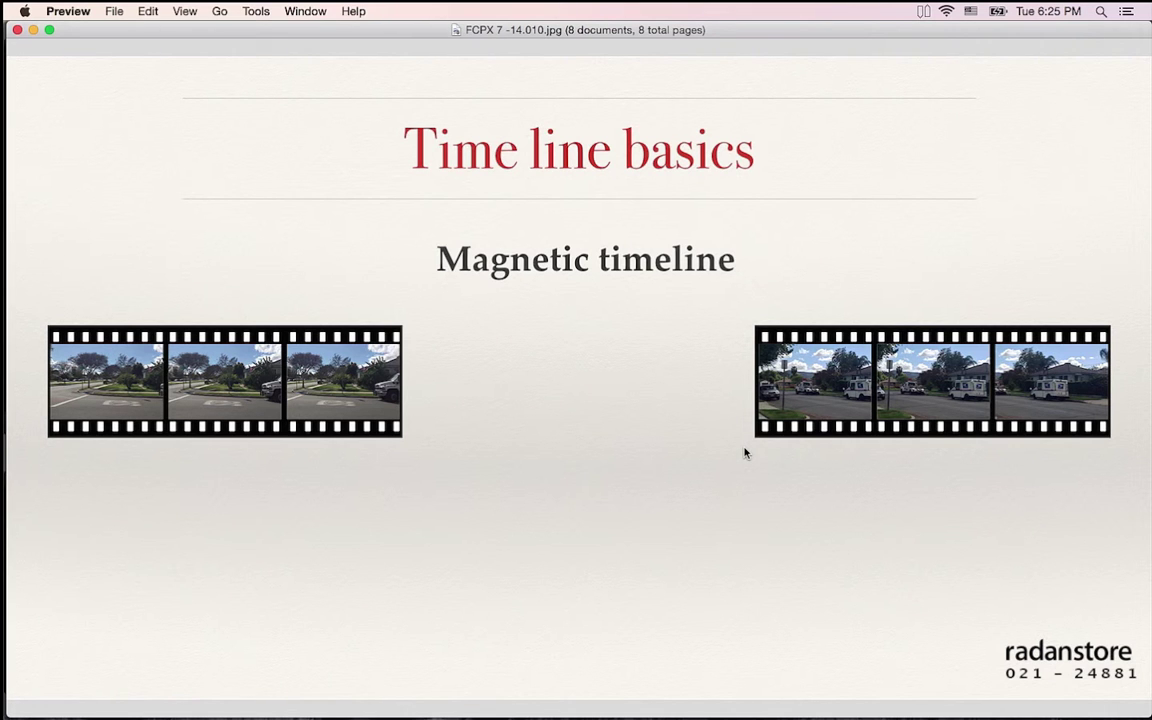
{"action": "key", "text": "Right"}
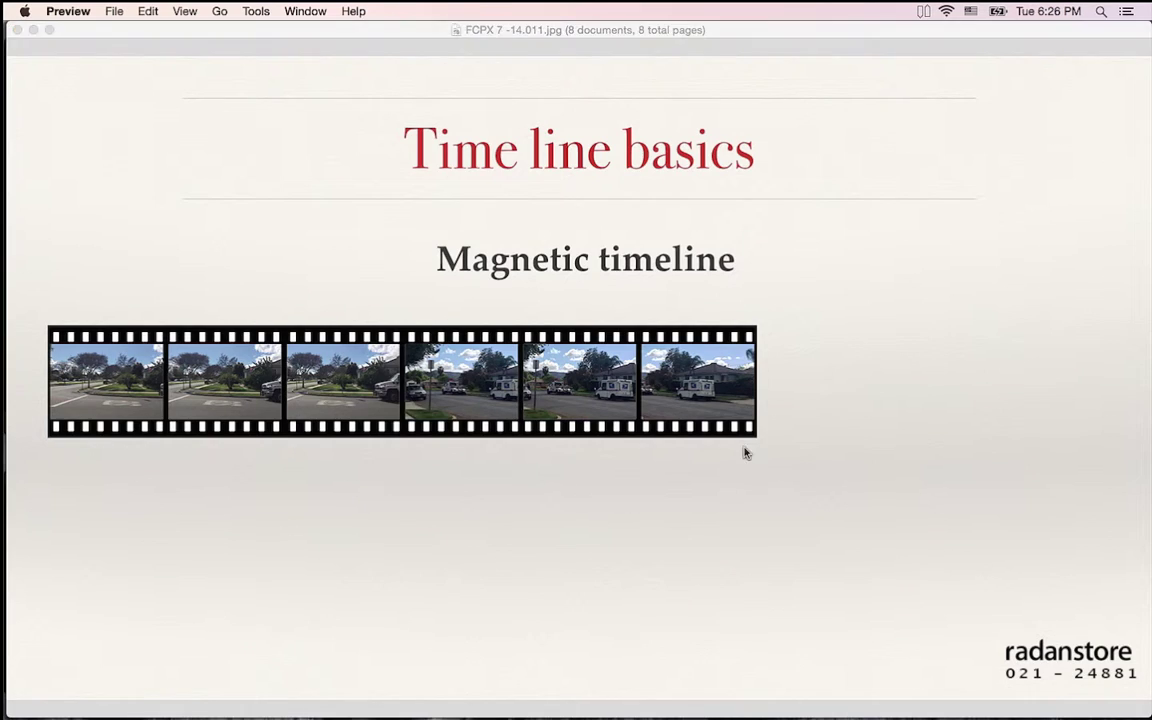
{"action": "key", "text": "super+Tab"}
Step: Zoom the timeline, play 2 single sam 1, then delete it so 3 OTS Sam 2 closes up
{"action": "key", "text": "super+equal"}
{"action": "key", "text": "super+equal"}
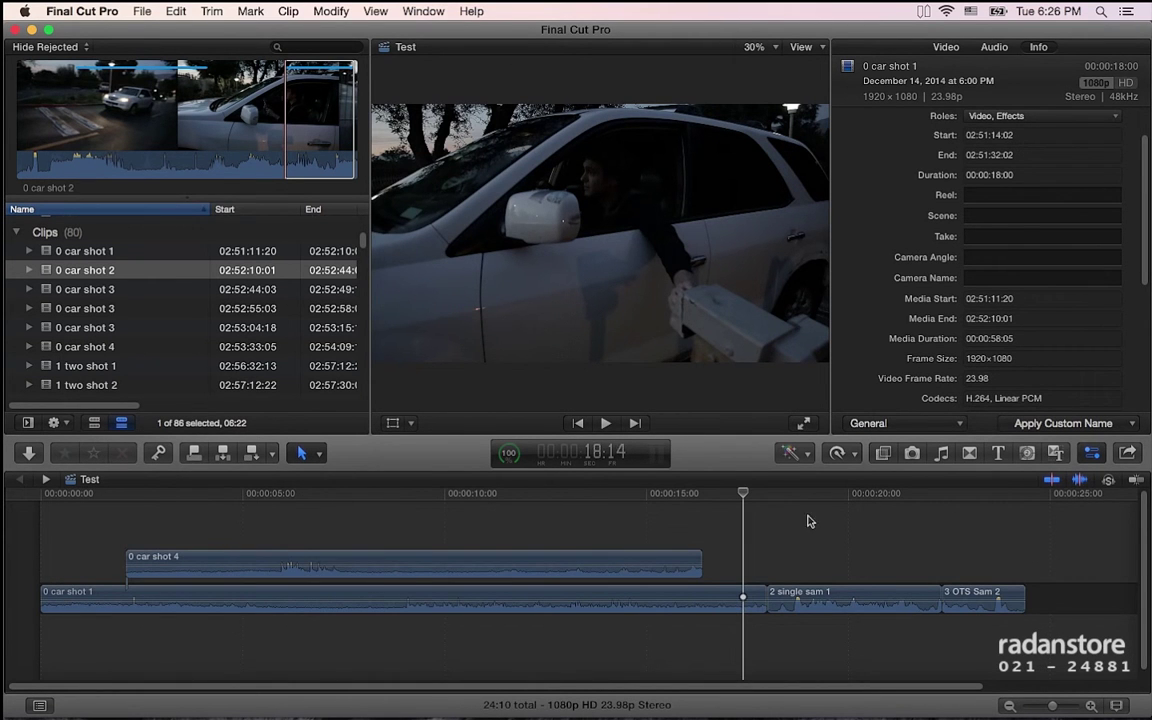
{"action": "left_click", "coordinate": [819, 596]}
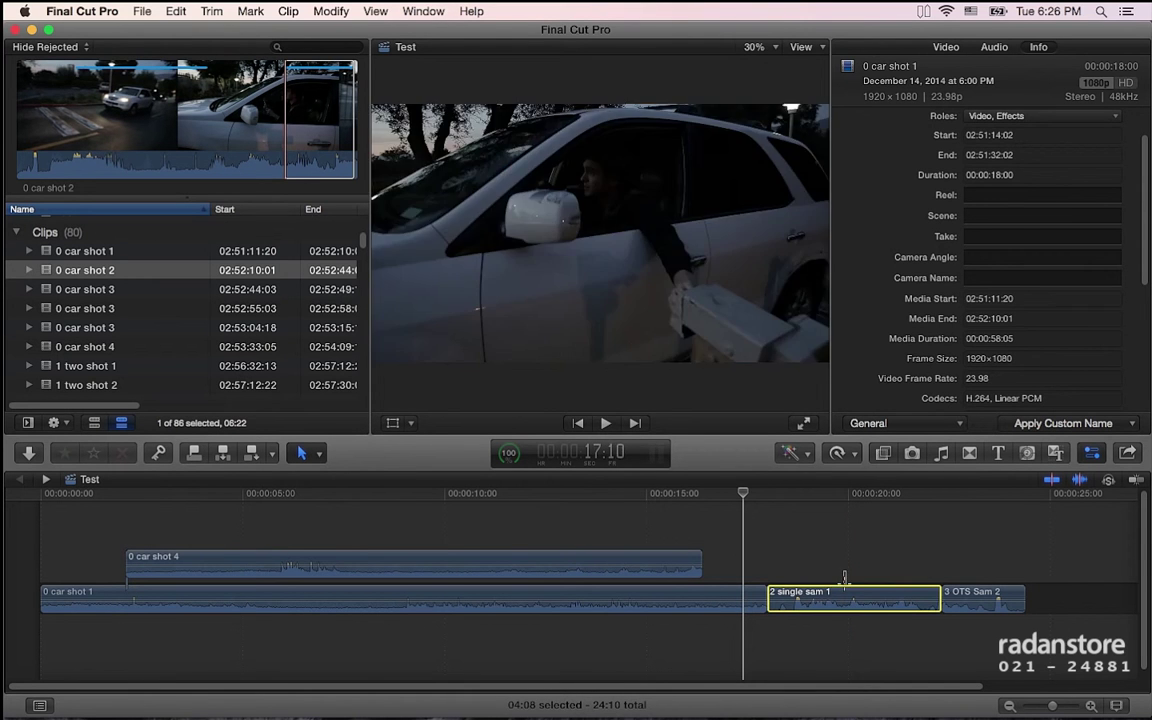
{"action": "key", "text": "space"}
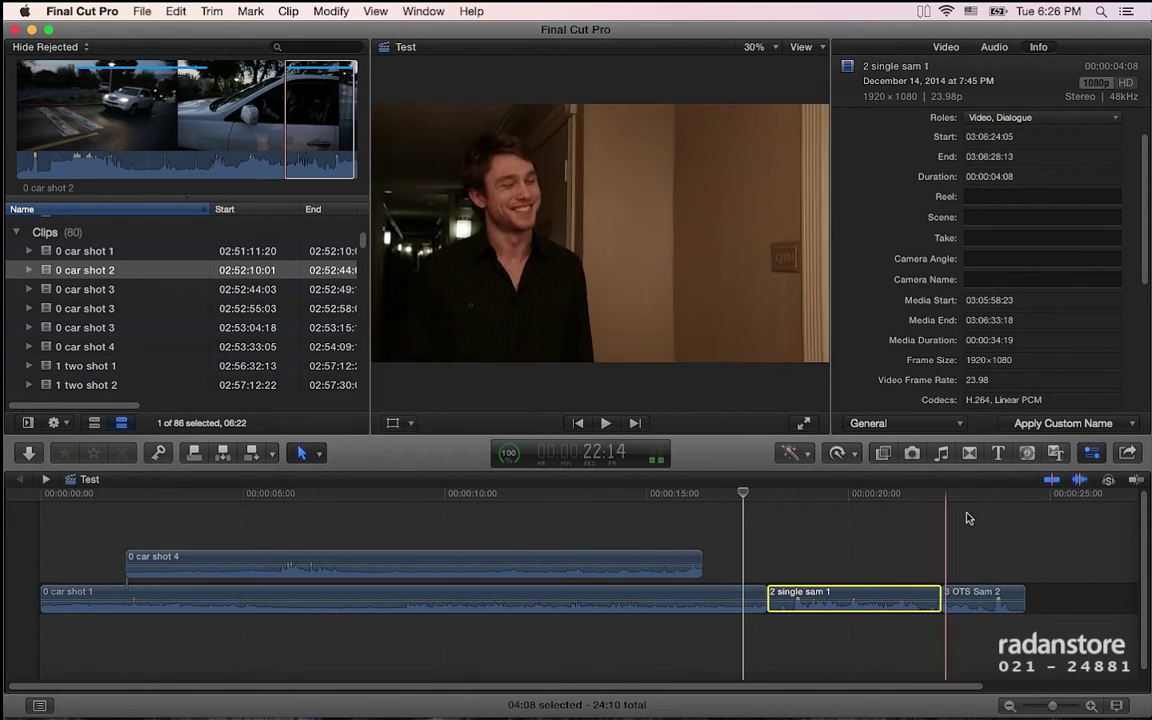
{"action": "left_click", "coordinate": [838, 600], "text": "super"}
{"action": "left_click", "coordinate": [838, 600]}
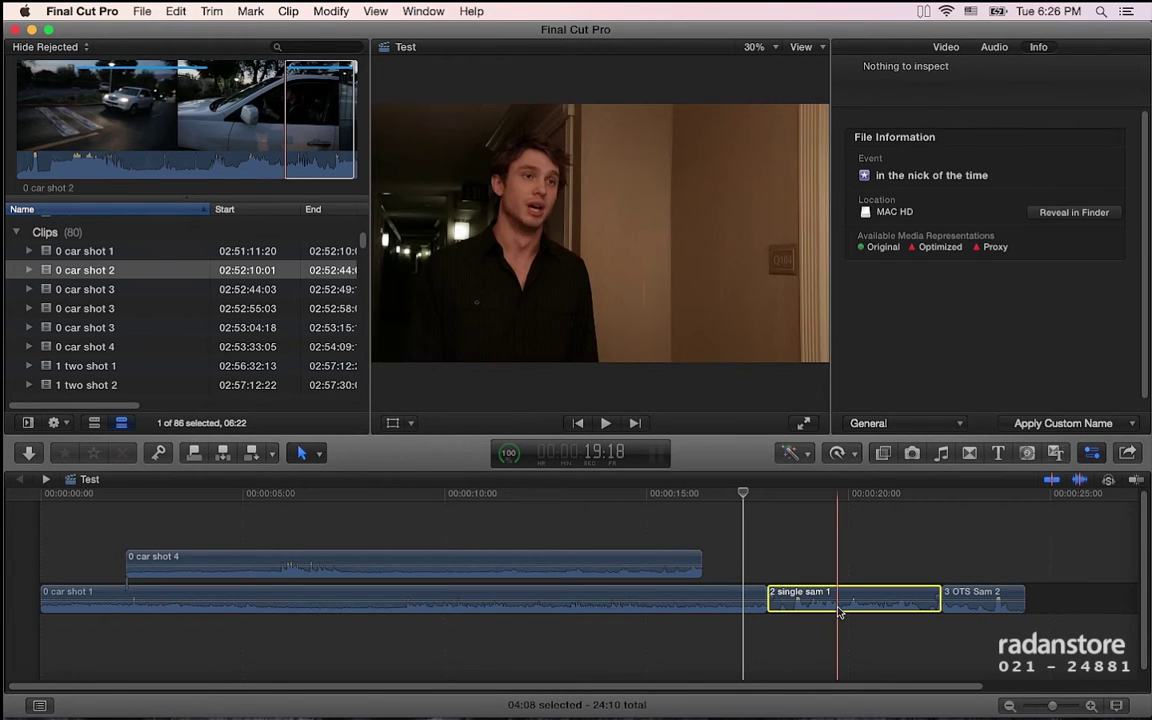
{"action": "key", "text": "Delete"}
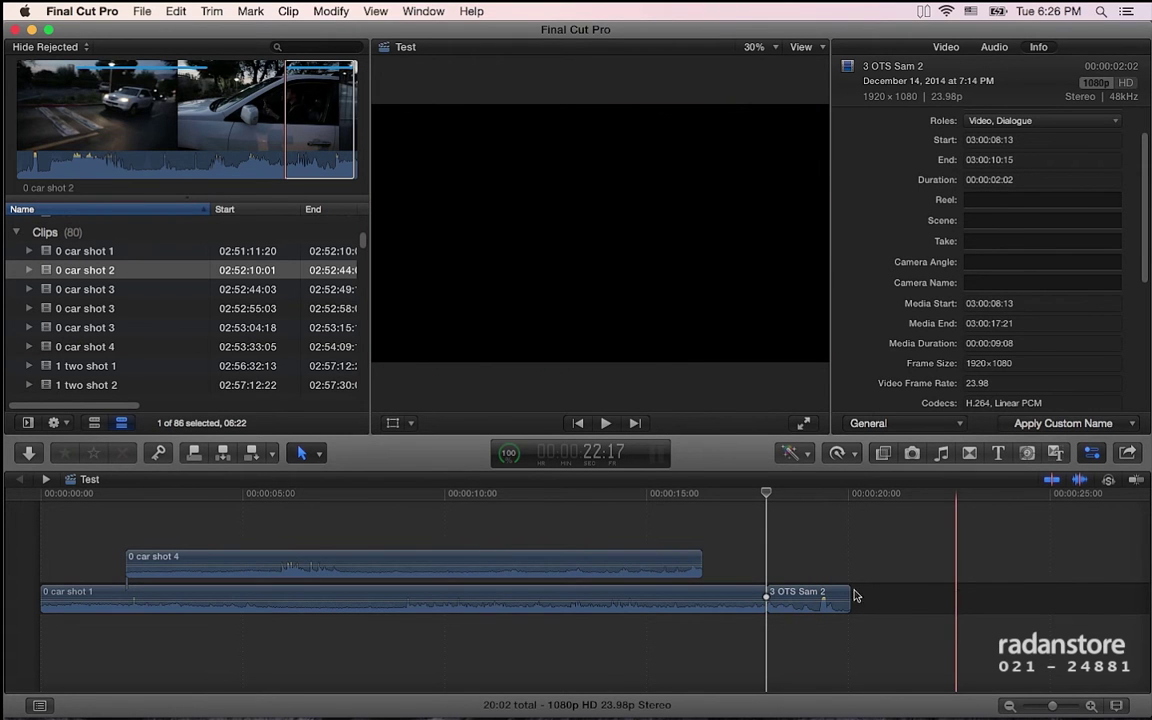
{"action": "key", "text": "super+Tab"}
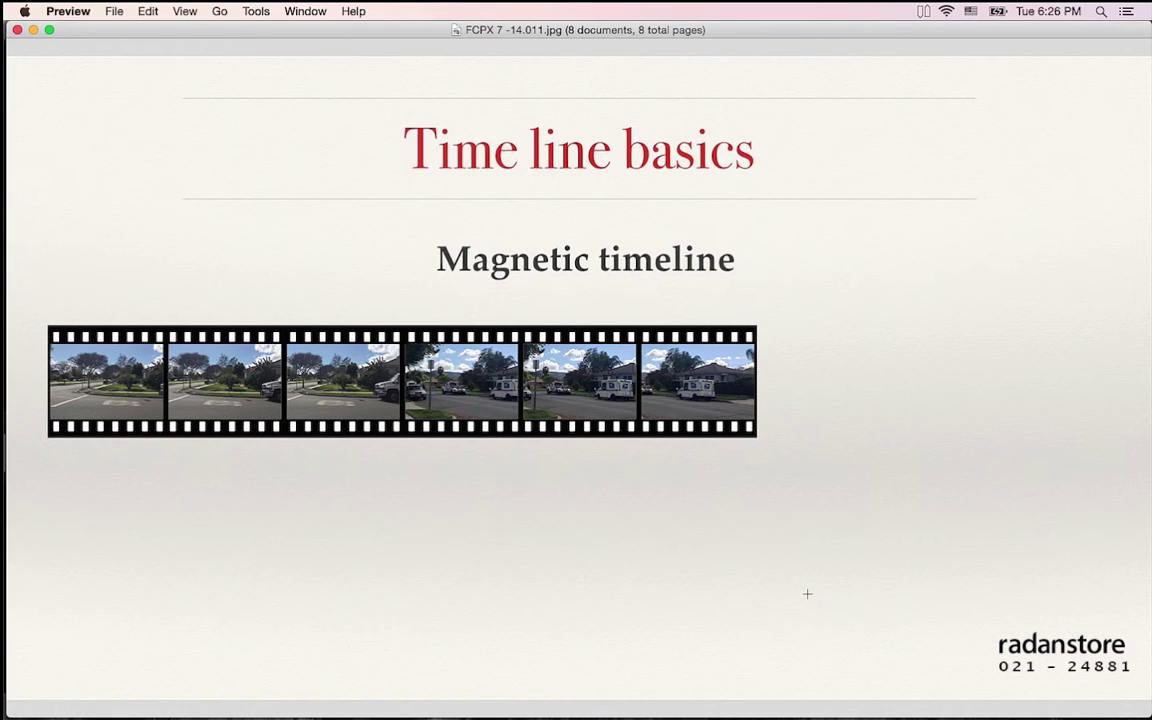
Step: Compare the split film strip slide 14.010 with the rejoined slide 14.011, then return to Final Cut Pro
{"action": "key", "text": "Left"}
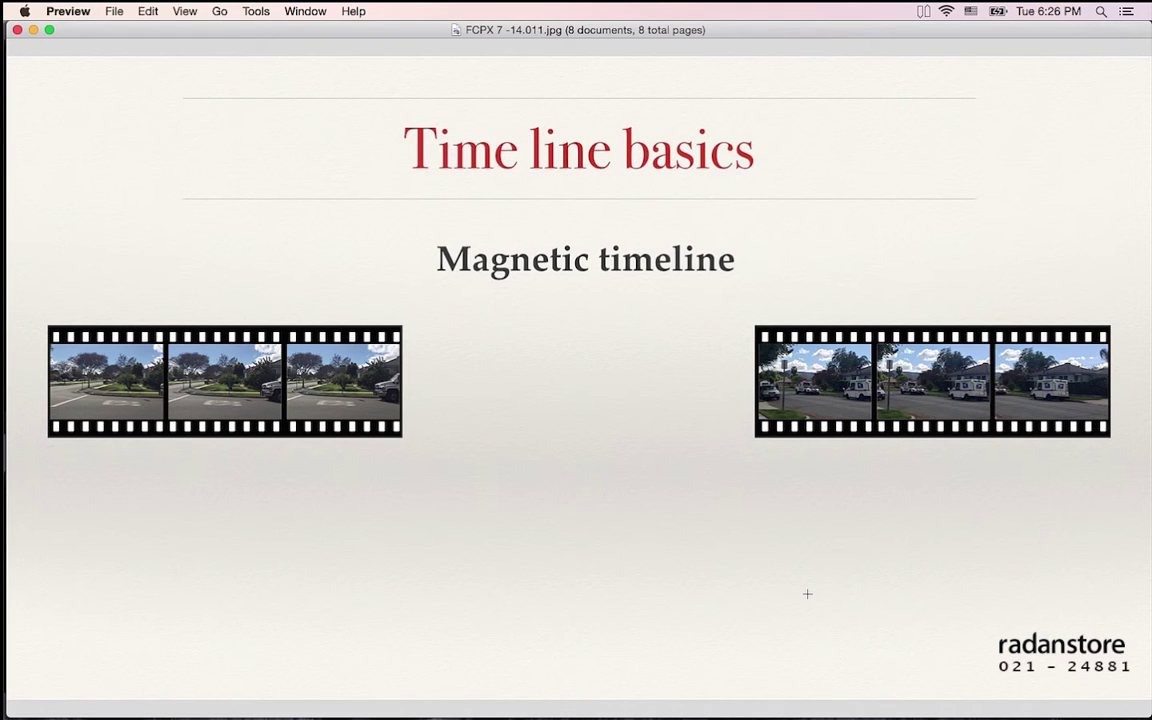
{"action": "key", "text": "Right"}
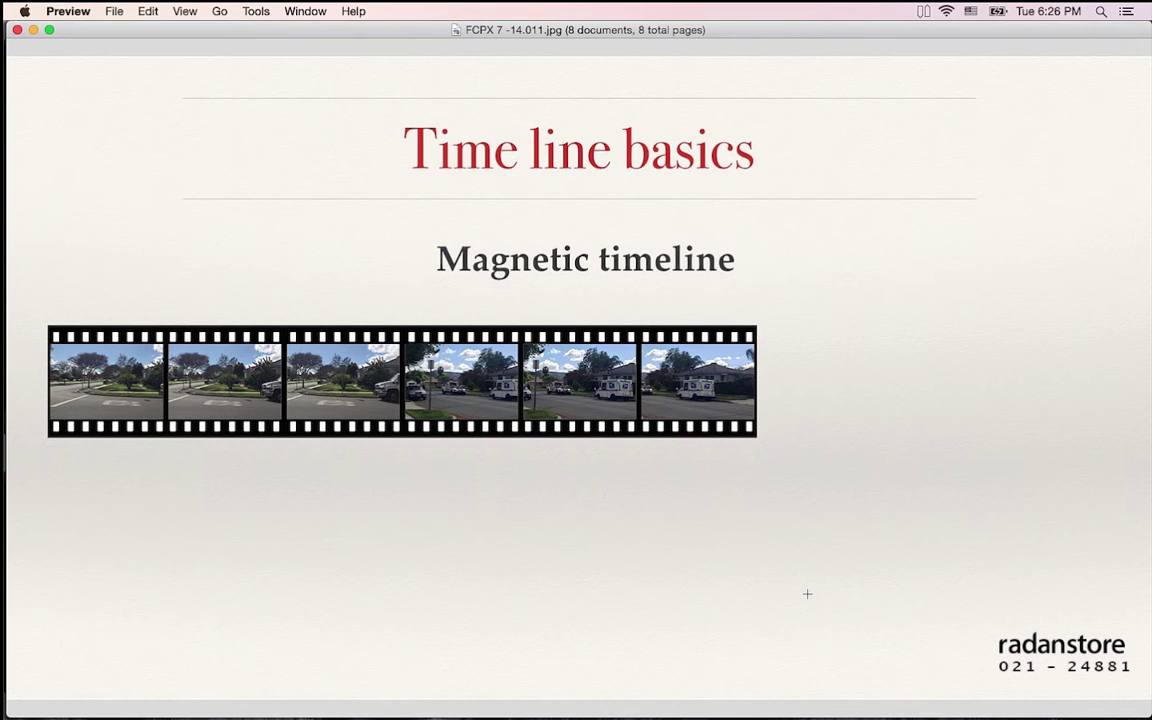
{"action": "key", "text": "super+Tab"}
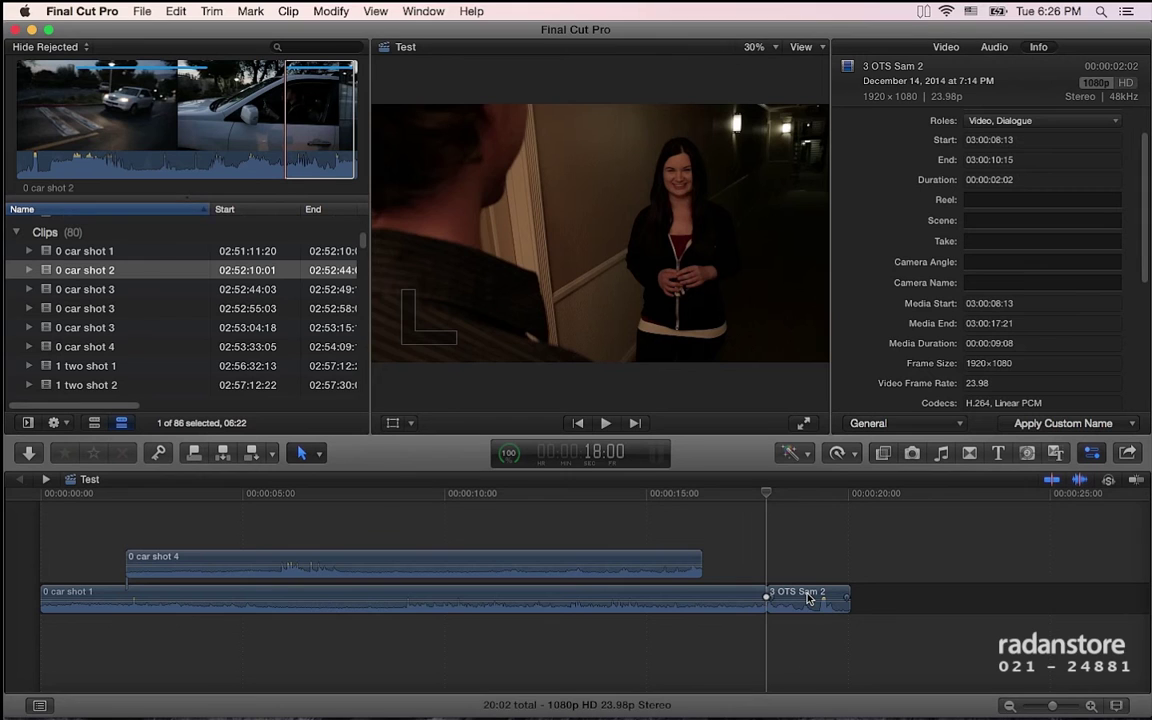
Step: Undo the deletion to restore the 2 single sam 1 clip
{"action": "left_click", "coordinate": [317, 453]}
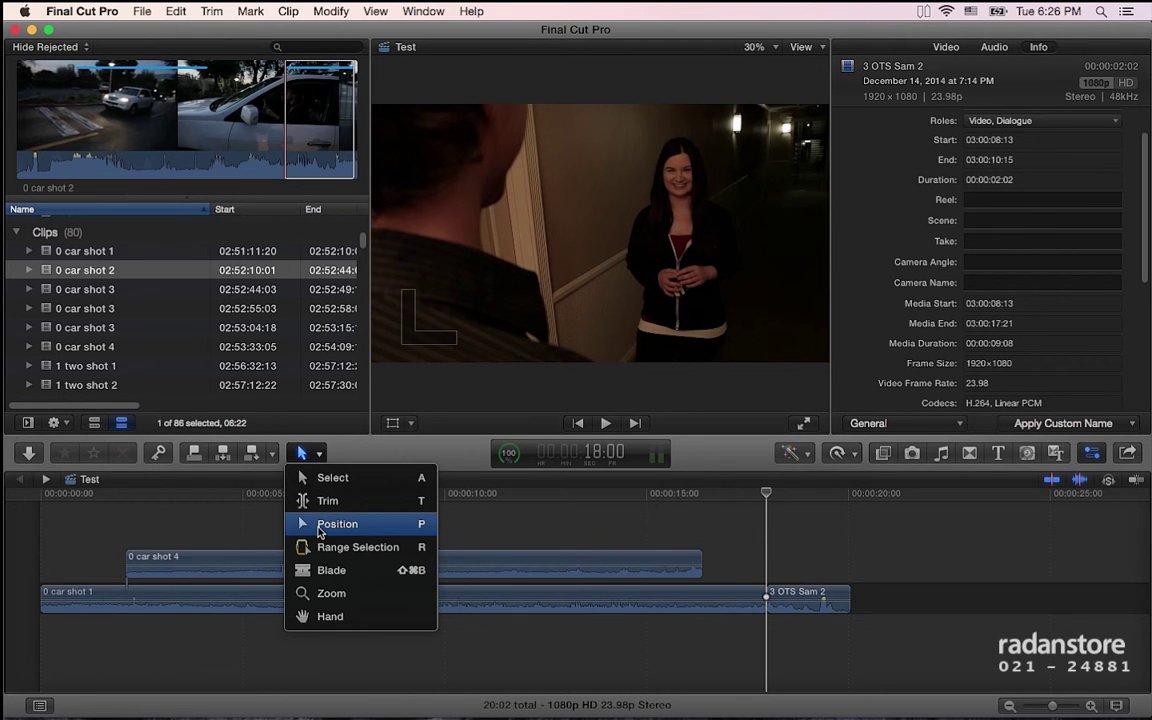
{"action": "left_click", "coordinate": [320, 526]}
{"action": "key", "text": "w"}
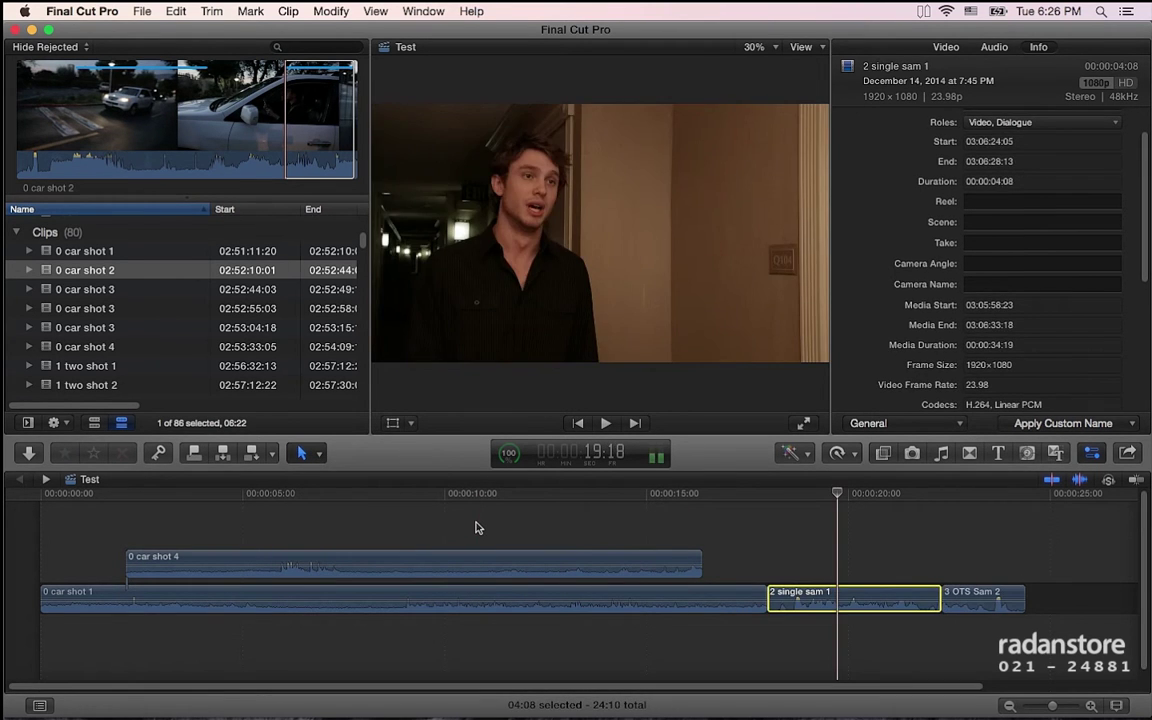
Step: With the Position tool, move 2 single sam 1 just before 3 OTS Sam 2 and play it back
{"action": "left_click", "coordinate": [305, 453]}
{"action": "left_click", "coordinate": [349, 525]}
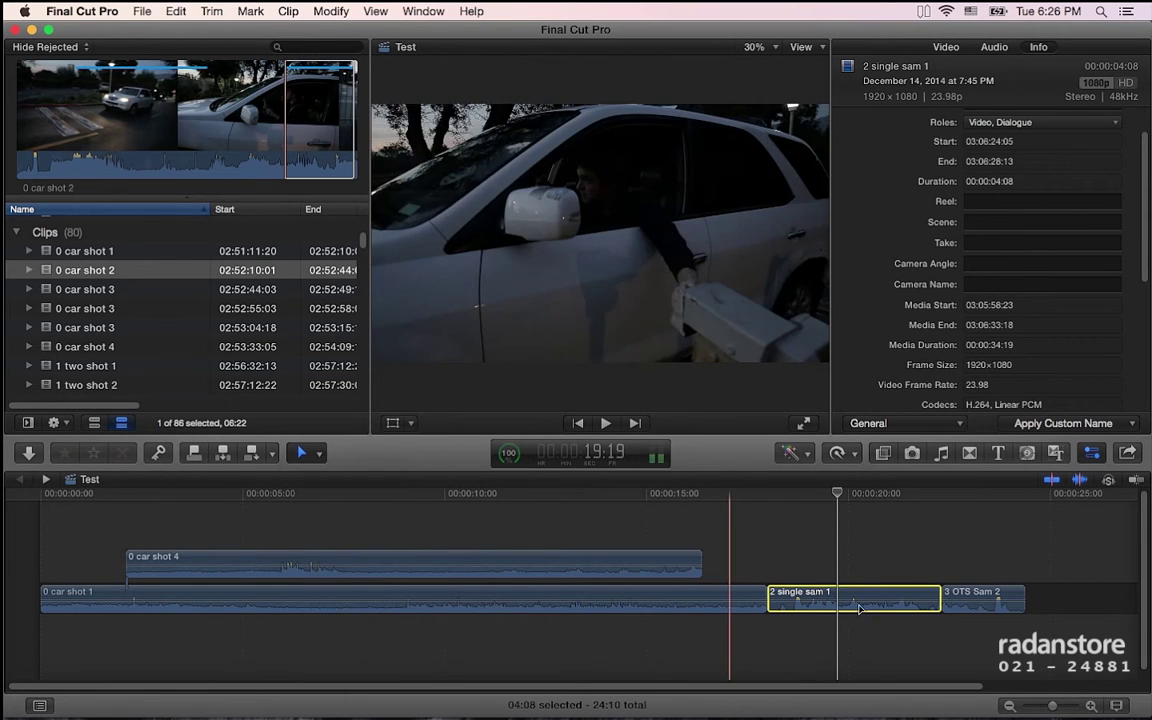
{"action": "left_click_drag", "start_coordinate": [887, 595], "coordinate": [975, 535]}
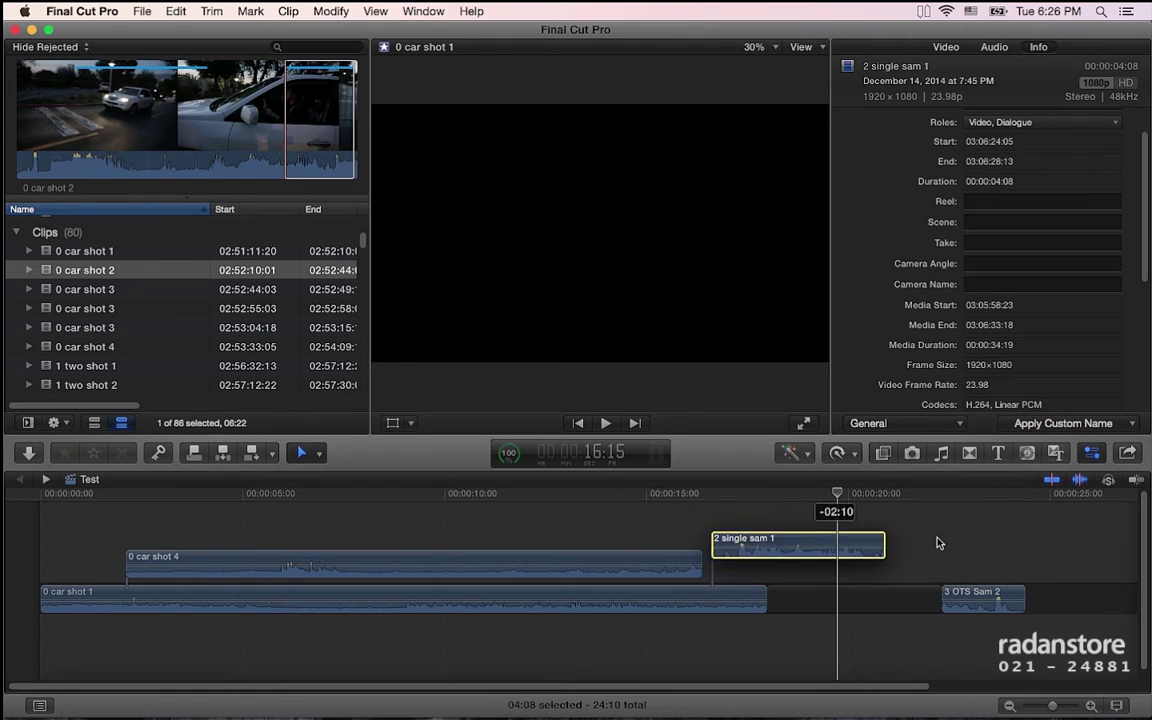
{"action": "left_click_drag", "start_coordinate": [975, 535], "coordinate": [972, 547]}
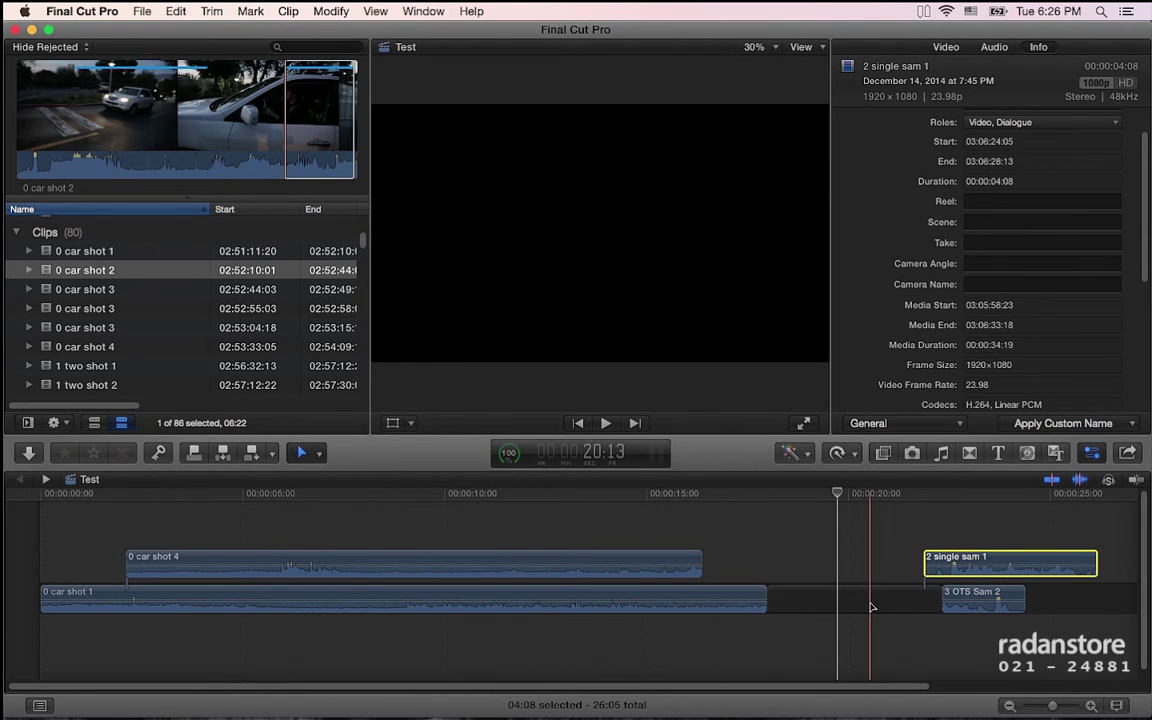
{"action": "key", "text": "space"}
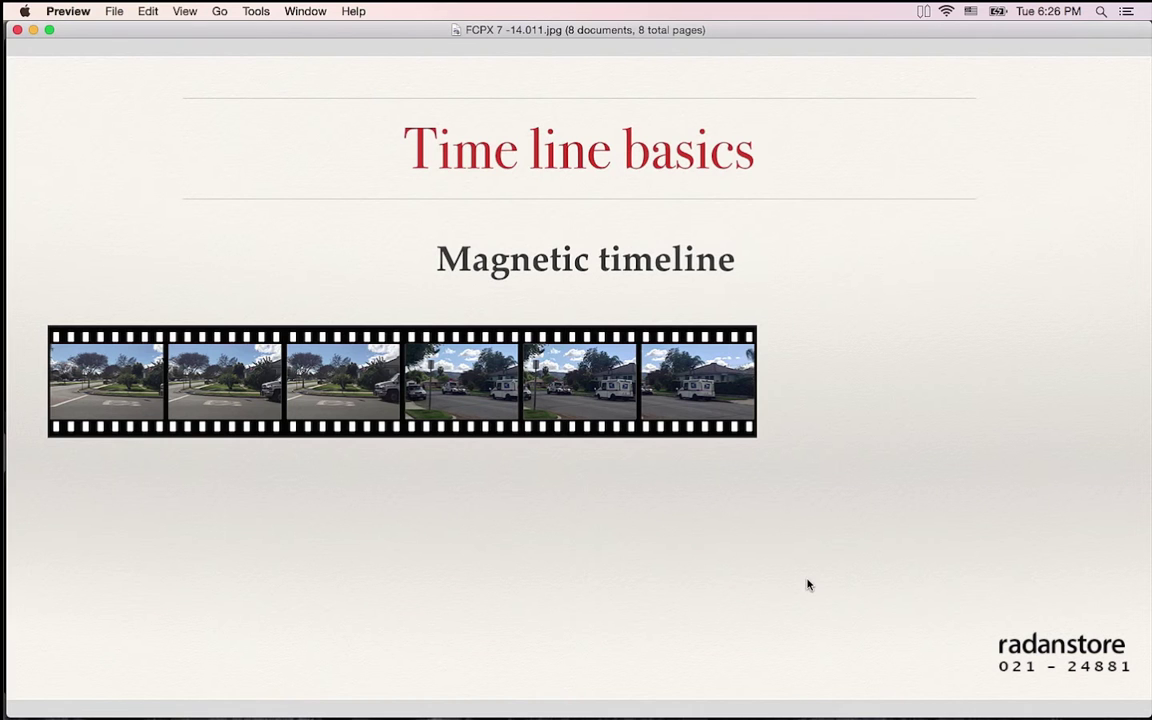
Step: Flip between the joined and inserted filmstrip slides 14.010–14.012, then return to Final Cut Pro
{"action": "key", "text": "Left"}
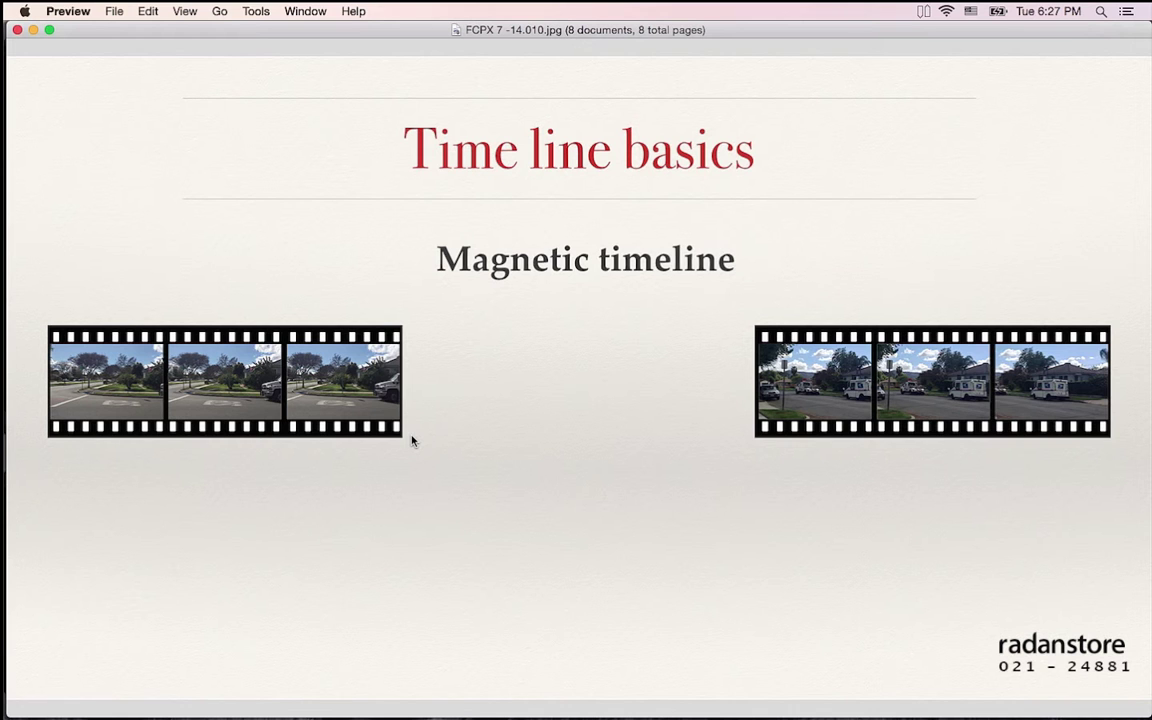
{"action": "key", "text": "Right"}
{"action": "key", "text": "Right"}
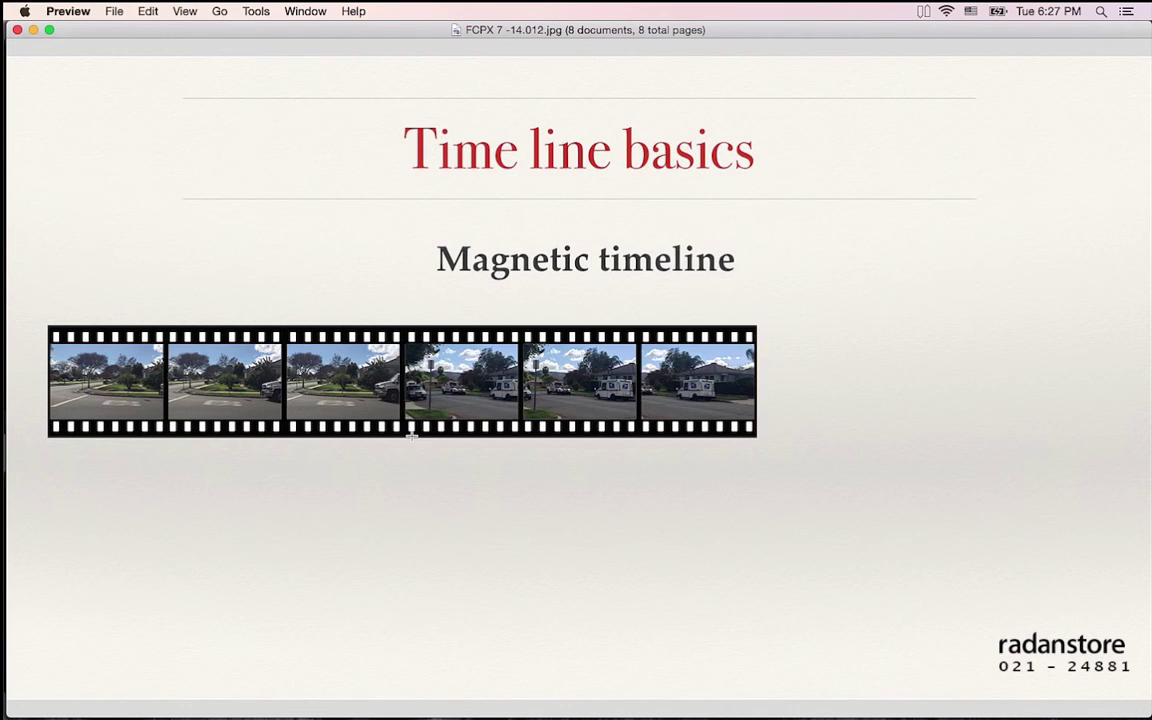
{"action": "key", "text": "Left"}
{"action": "key", "text": "Right"}
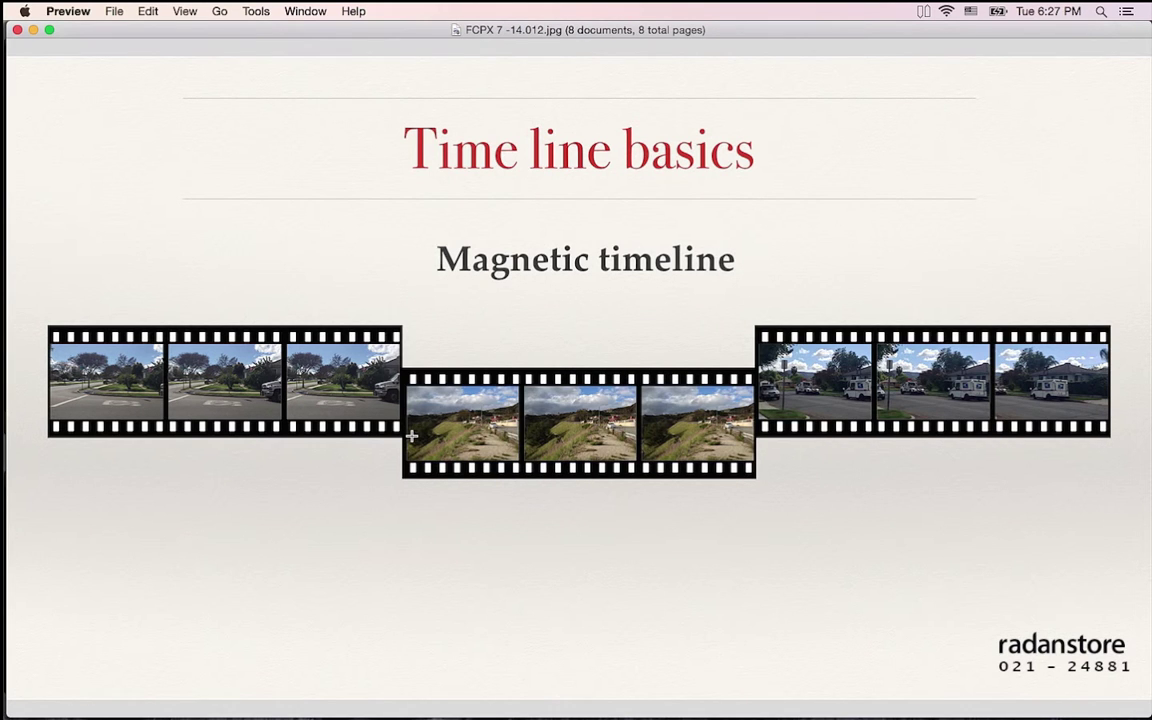
{"action": "key", "text": "Left"}
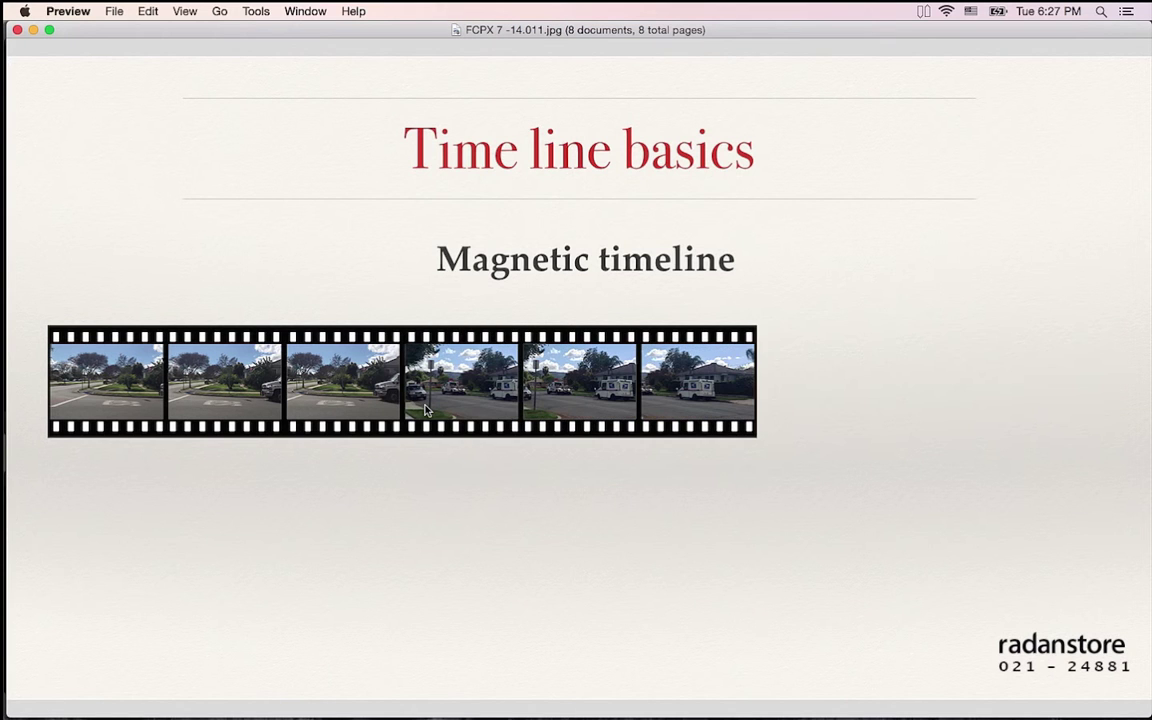
{"action": "key", "text": "Right"}
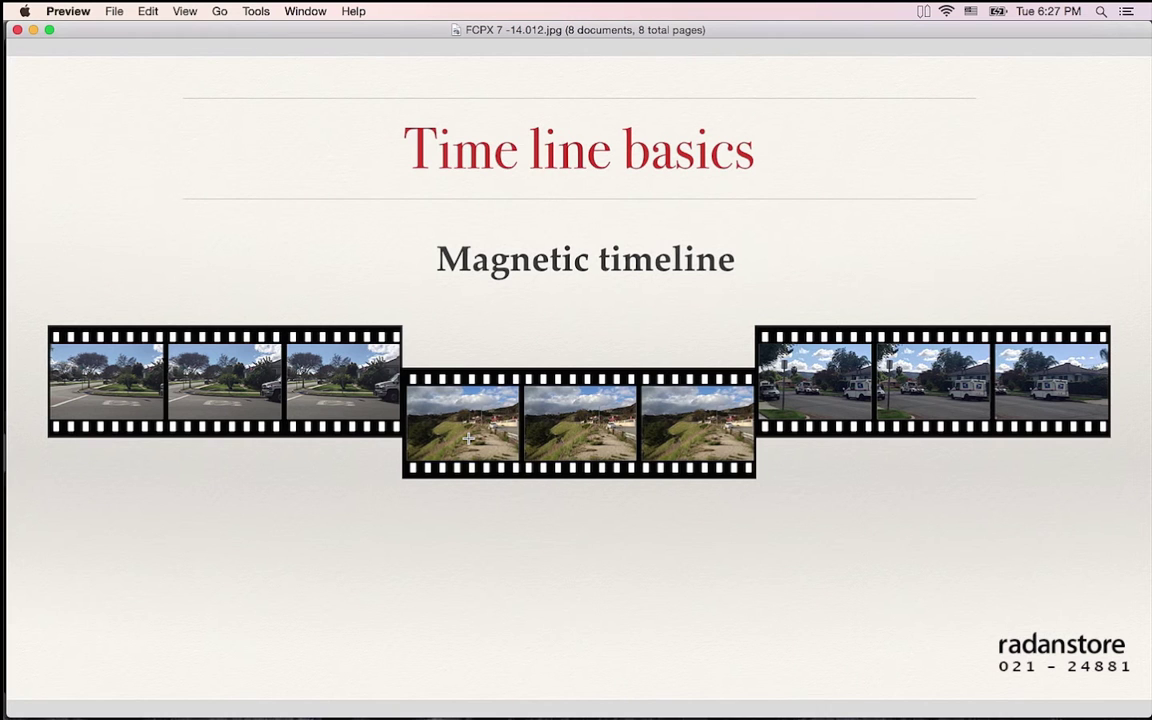
{"action": "key", "text": "super+Tab"}
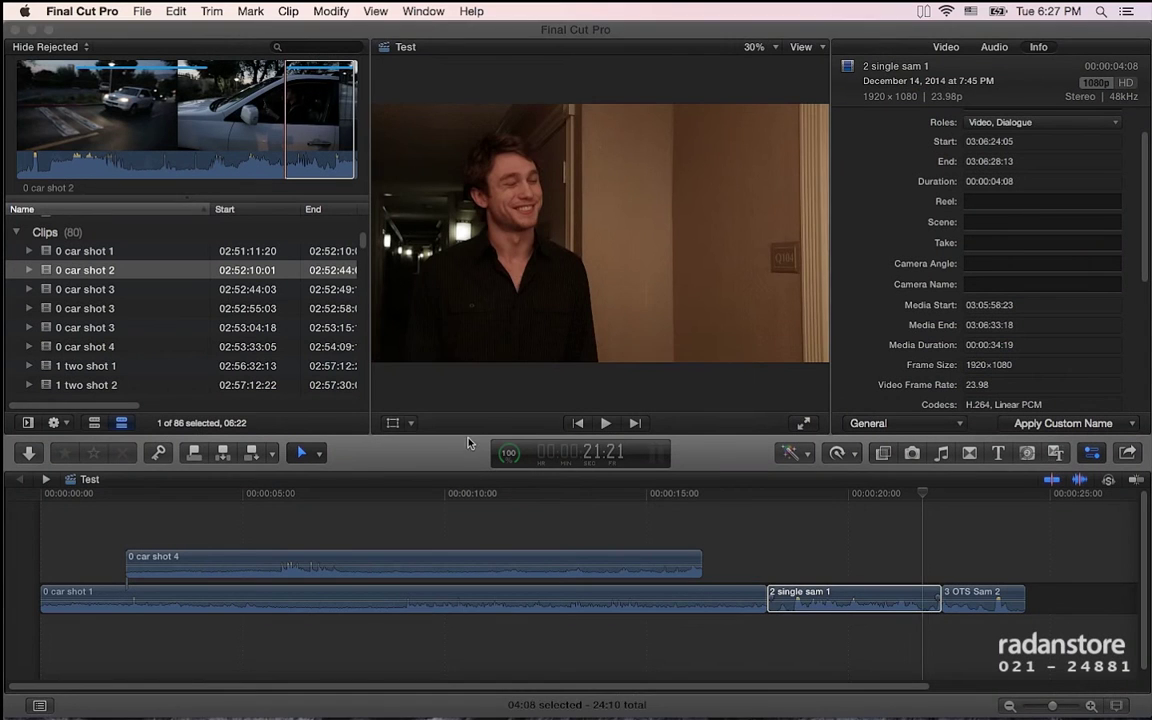
Step: Drag 0 car shot 3 from the browser into the storyline right after 0 car shot 1
{"action": "left_click", "coordinate": [303, 453]}
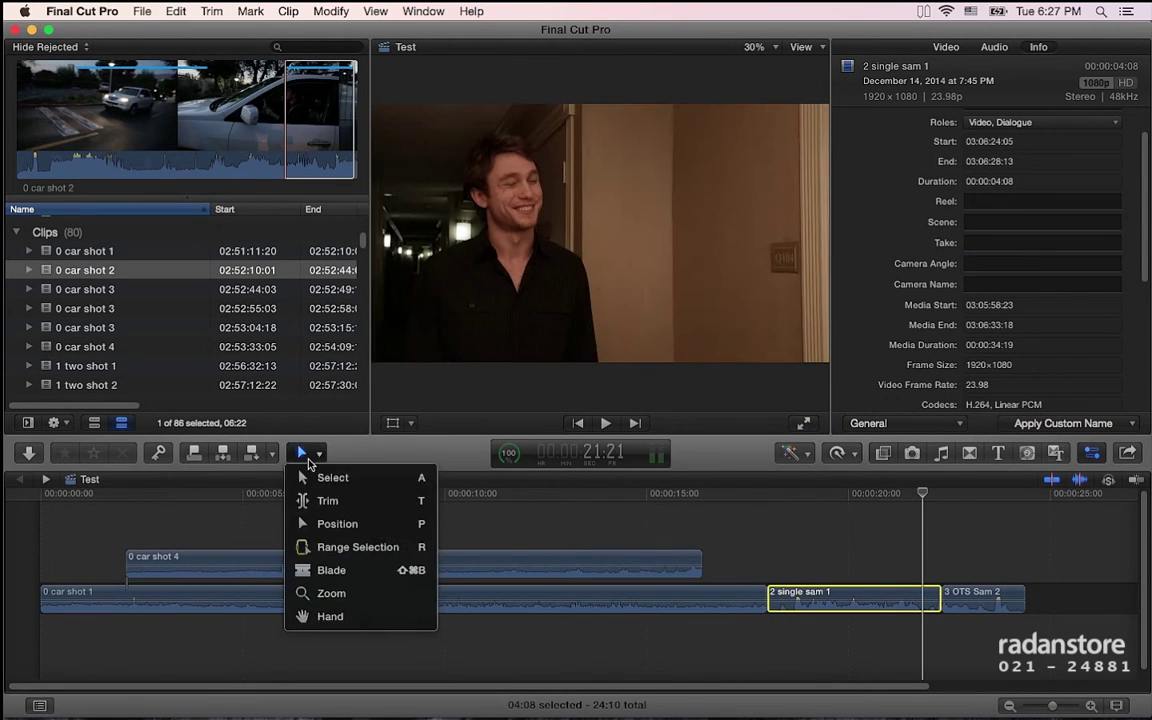
{"action": "left_click", "coordinate": [310, 476]}
{"action": "left_click", "coordinate": [90, 274]}
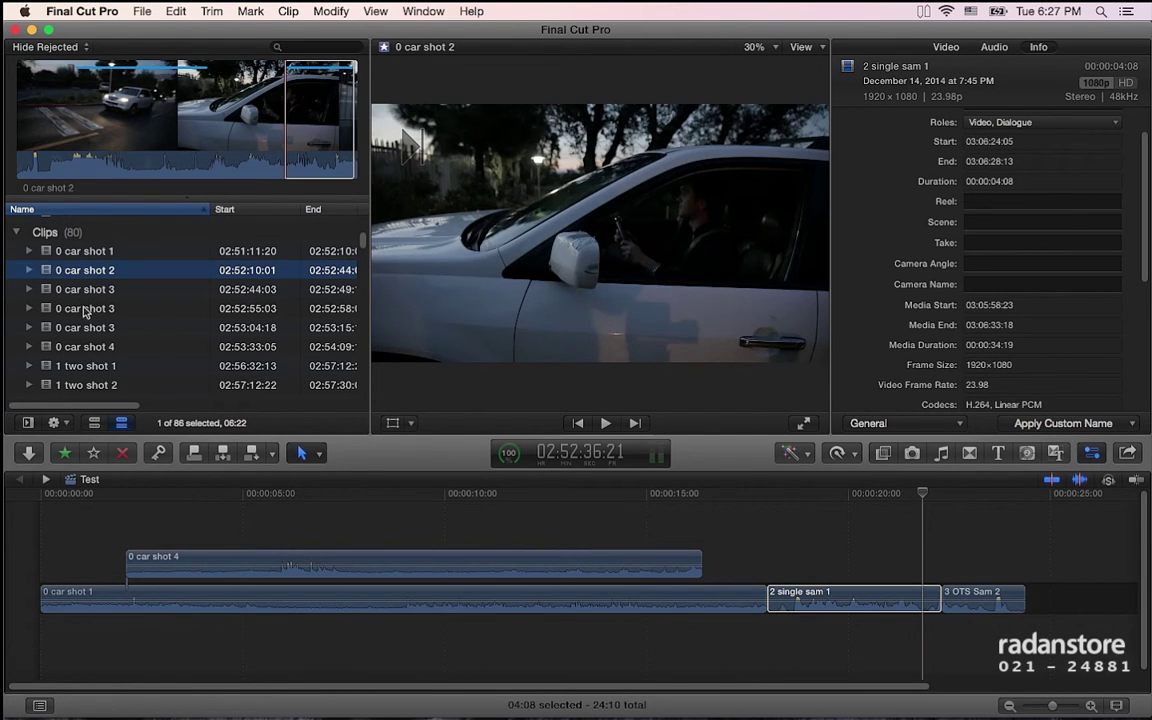
{"action": "left_click", "coordinate": [48, 313]}
{"action": "left_click_drag", "start_coordinate": [48, 313], "coordinate": [765, 605]}
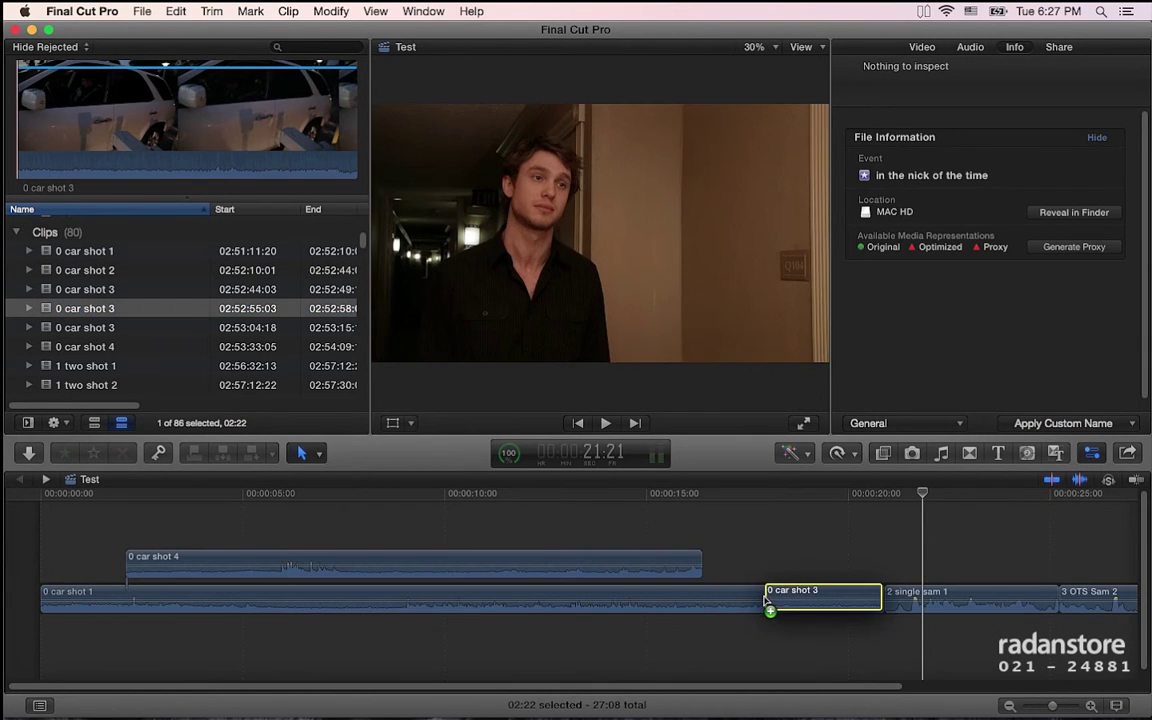
{"action": "left_click_drag", "start_coordinate": [765, 605], "coordinate": [768, 608]}
{"action": "scroll", "coordinate": [860, 625], "scroll_direction": "right", "scroll_amount": 3}
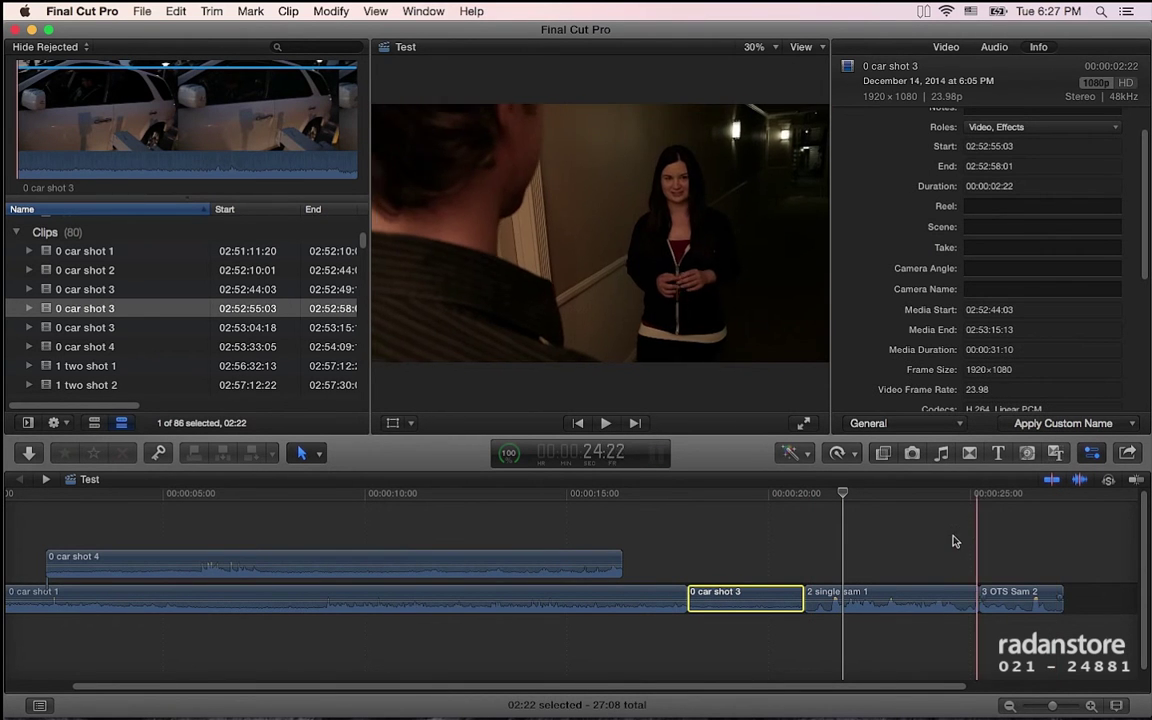
{"action": "left_click", "coordinate": [953, 541]}
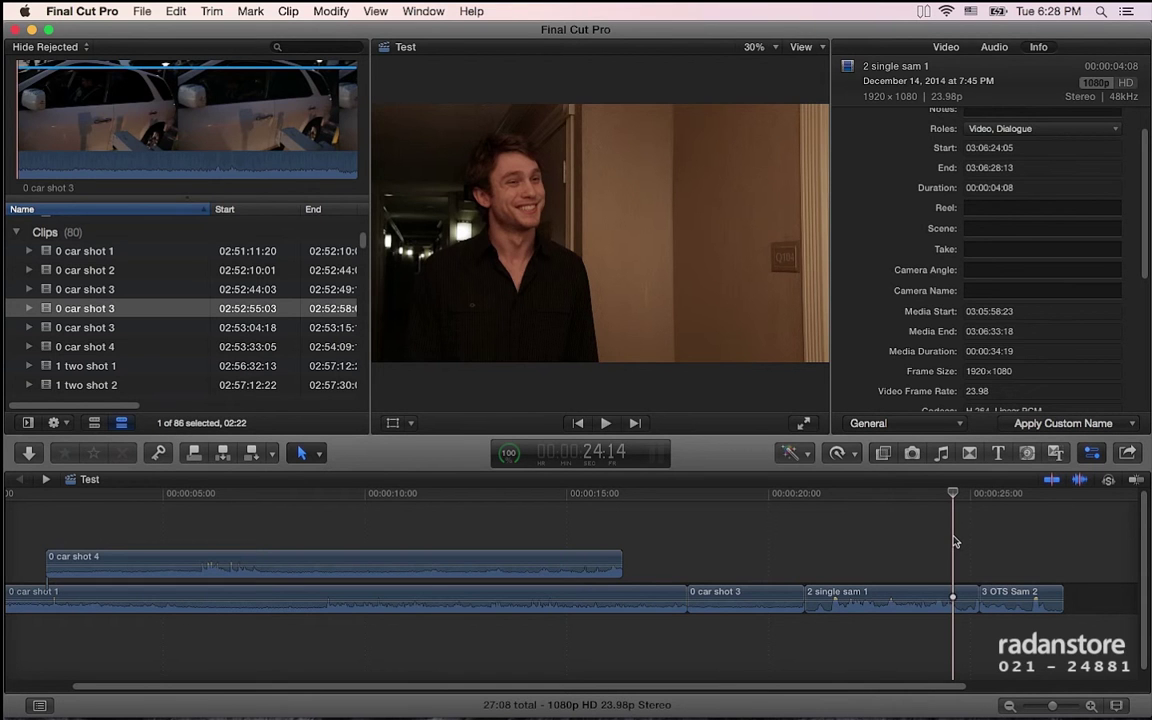
Step: Show the Time line basics slide with the editing room photo in Preview
{"action": "key", "text": "super+Tab"}
{"action": "key", "text": "Right"}
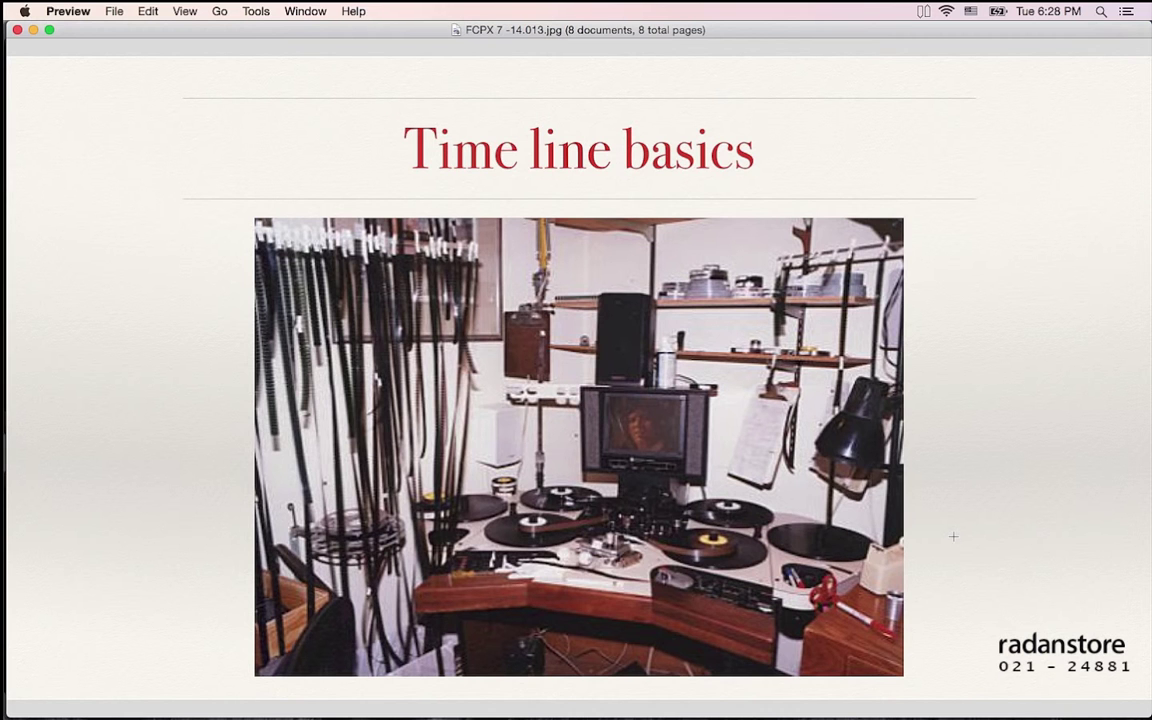
Step: Connect 0 car shot 3 and then 0 car shot 2 from the browser above 0 car shot 4
{"action": "key", "text": "super+Tab"}
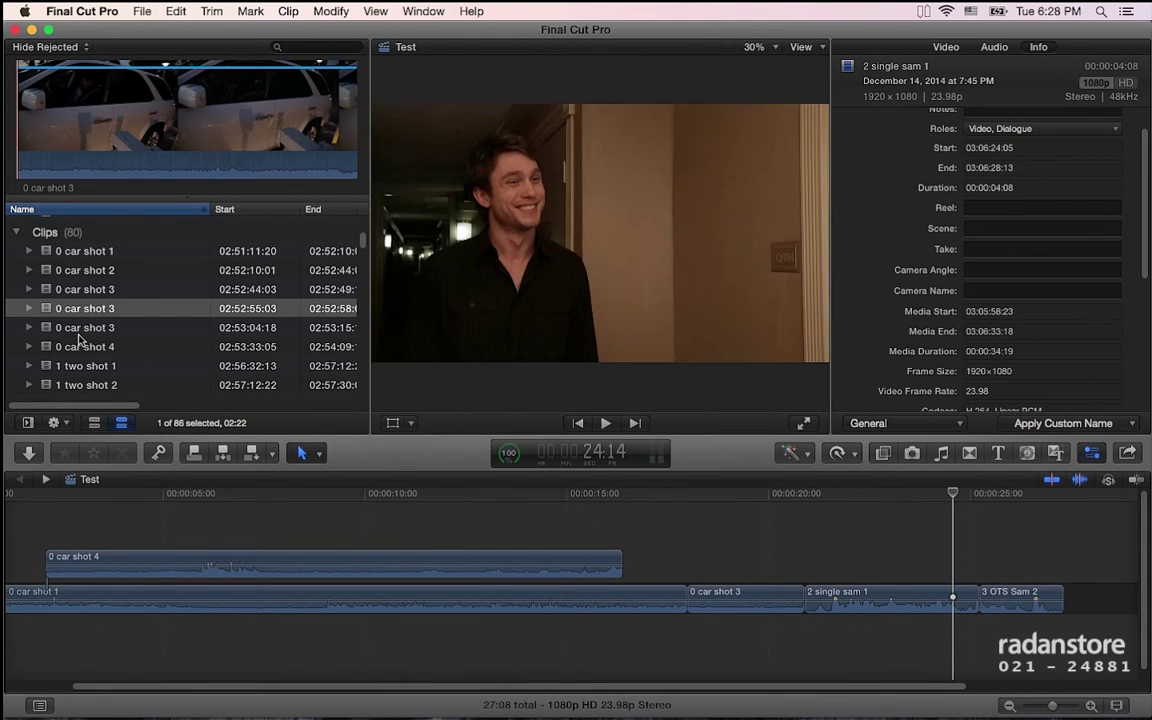
{"action": "mouse_move", "coordinate": [85, 308]}
{"action": "left_mouse_down"}
{"action": "mouse_move", "coordinate": [97, 516]}
{"action": "mouse_move", "coordinate": [55, 531]}
{"action": "left_mouse_up"}
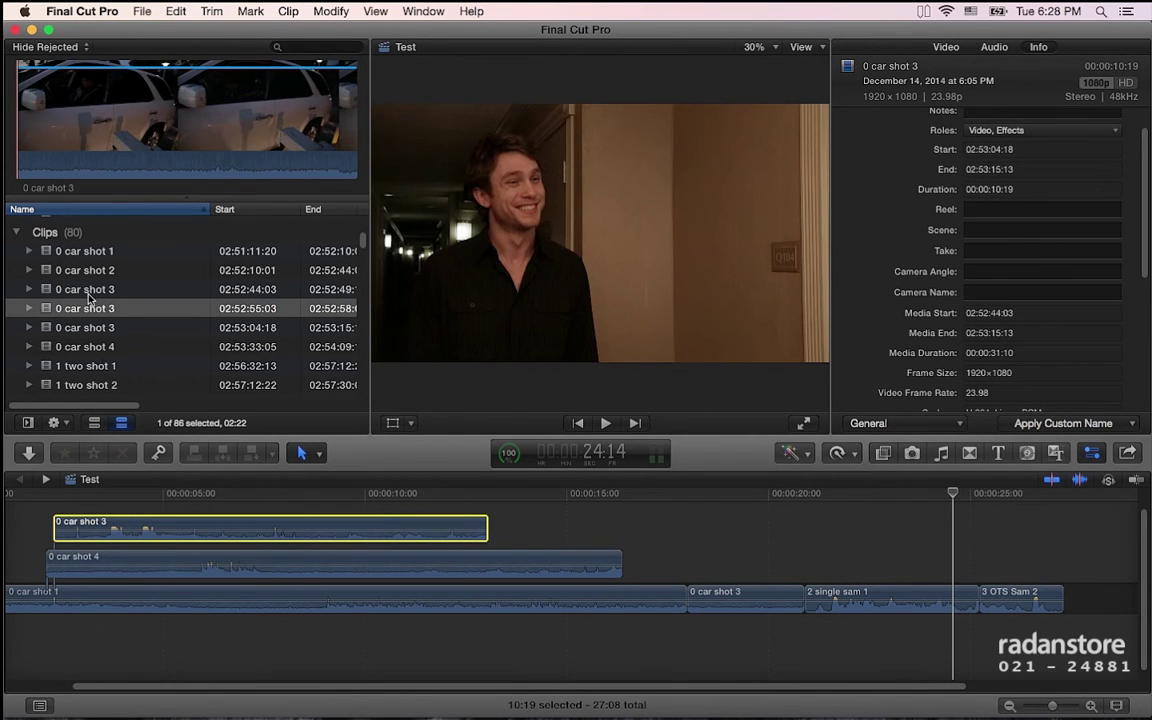
{"action": "mouse_move", "coordinate": [90, 306]}
{"action": "left_mouse_down"}
{"action": "mouse_move", "coordinate": [95, 500]}
{"action": "mouse_move", "coordinate": [112, 508]}
{"action": "mouse_move", "coordinate": [82, 508]}
{"action": "left_mouse_up"}
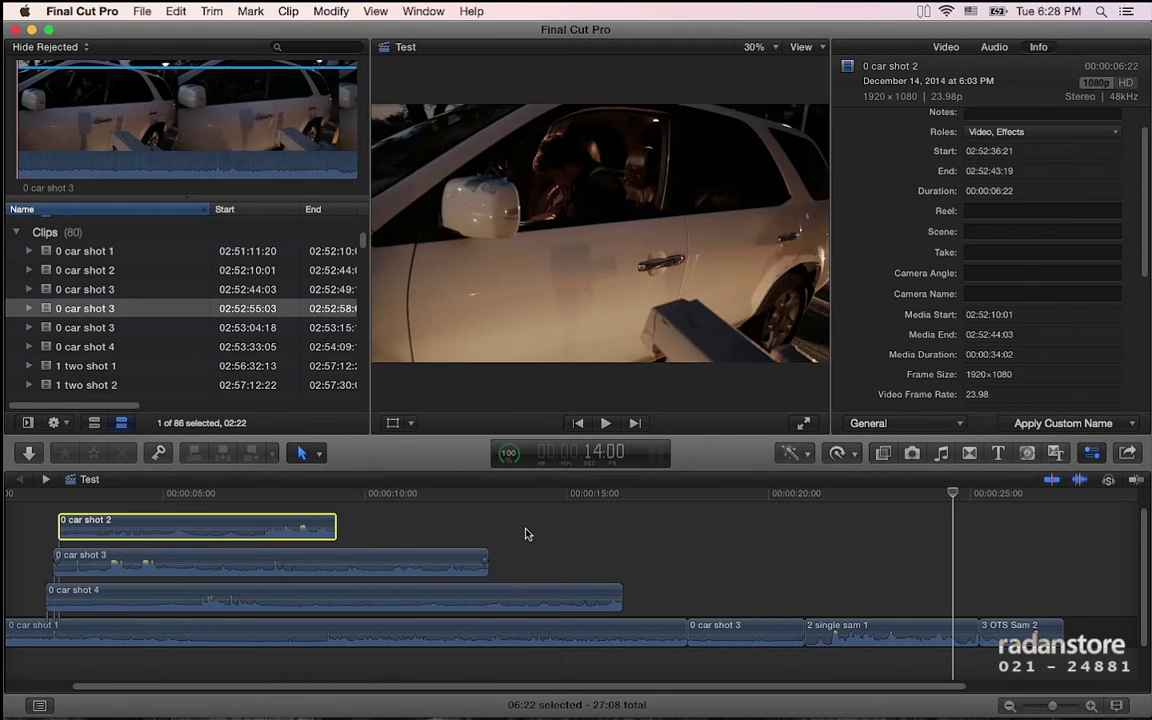
{"action": "left_click", "coordinate": [418, 535]}
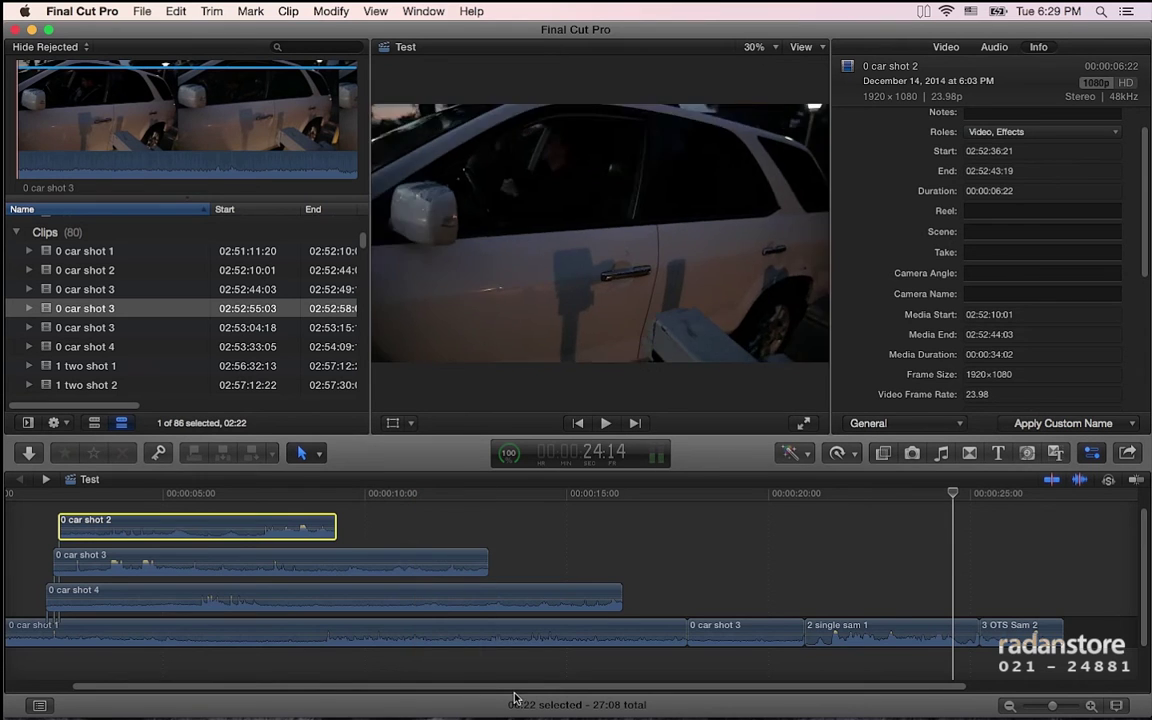
Step: Drag 3 OTS Sam 3 into the timeline and connect it above 3 OTS Sam 2 at the end
{"action": "scroll", "coordinate": [395, 620], "scroll_direction": "left", "scroll_amount": 3}
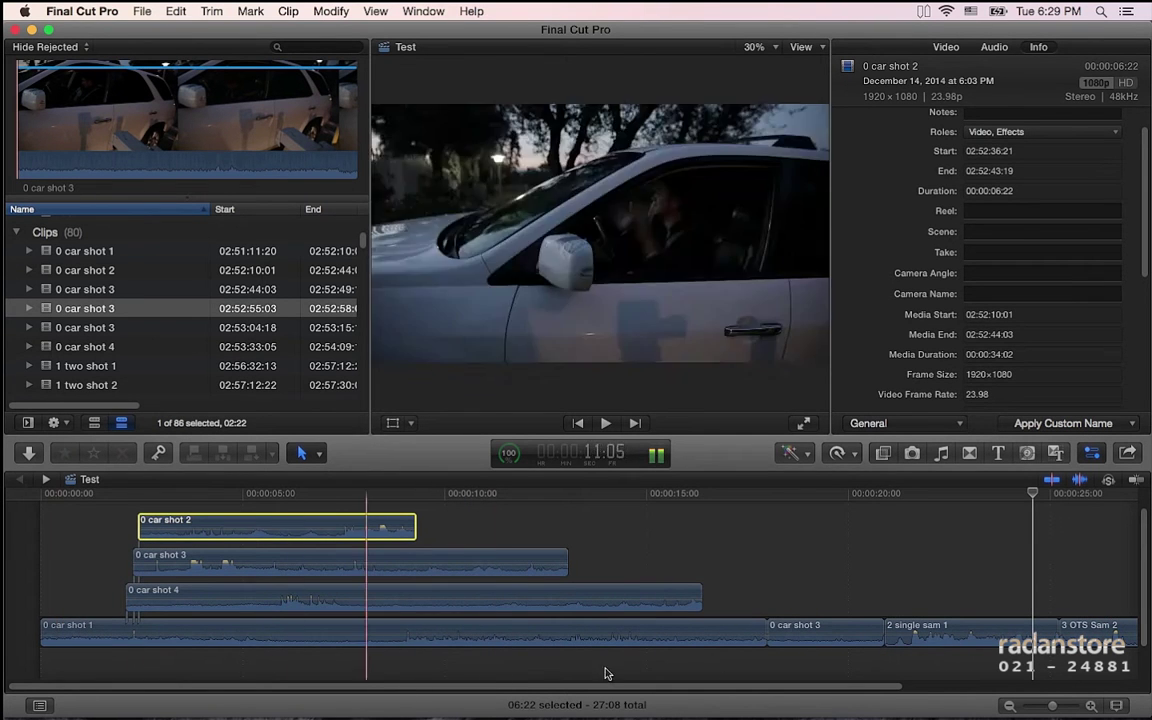
{"action": "left_click_drag", "start_coordinate": [838, 690], "coordinate": [910, 690]}
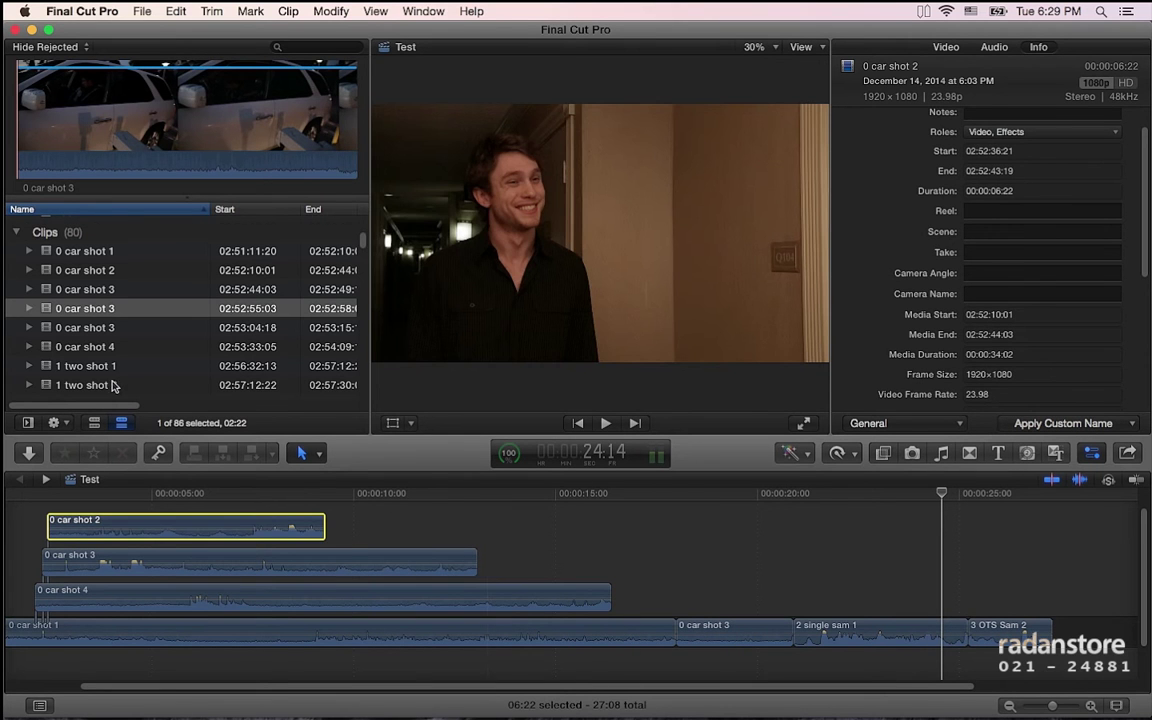
{"action": "scroll", "coordinate": [85, 345], "scroll_direction": "down", "scroll_amount": 10}
{"action": "mouse_move", "coordinate": [81, 346]}
{"action": "left_mouse_down"}
{"action": "mouse_move", "coordinate": [847, 583]}
{"action": "mouse_move", "coordinate": [832, 590]}
{"action": "left_mouse_up"}
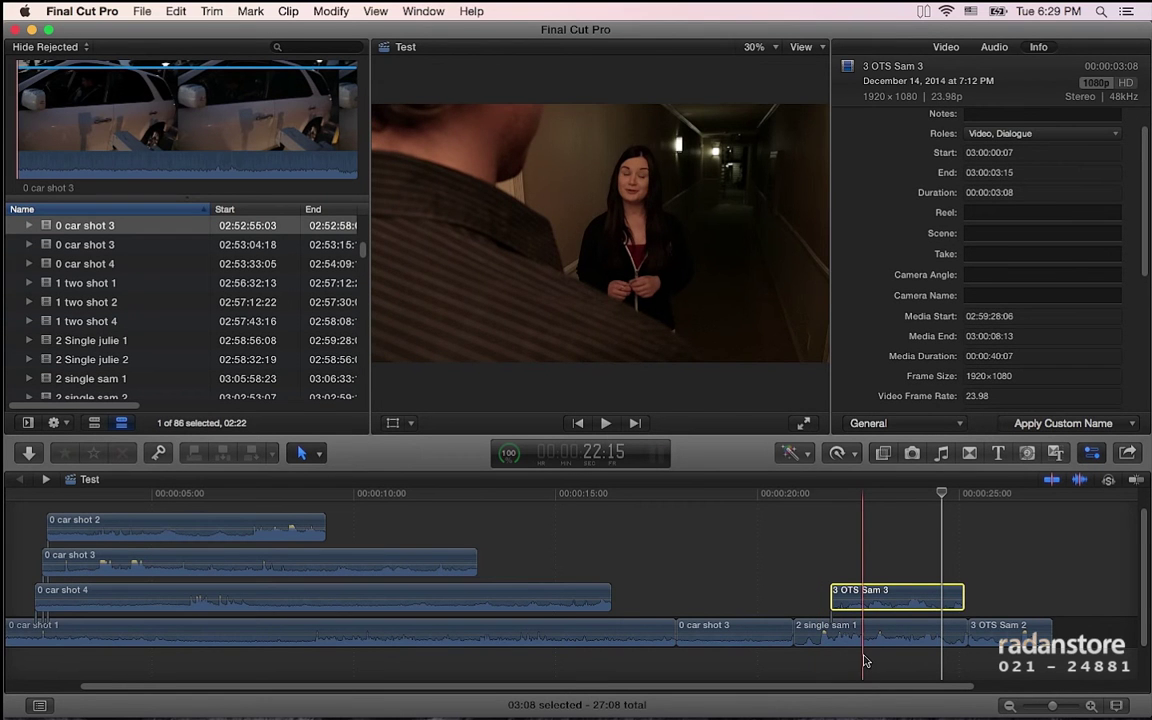
{"action": "mouse_move", "coordinate": [897, 598]}
{"action": "left_mouse_down"}
{"action": "mouse_move", "coordinate": [830, 600]}
{"action": "mouse_move", "coordinate": [1035, 591]}
{"action": "left_mouse_up"}
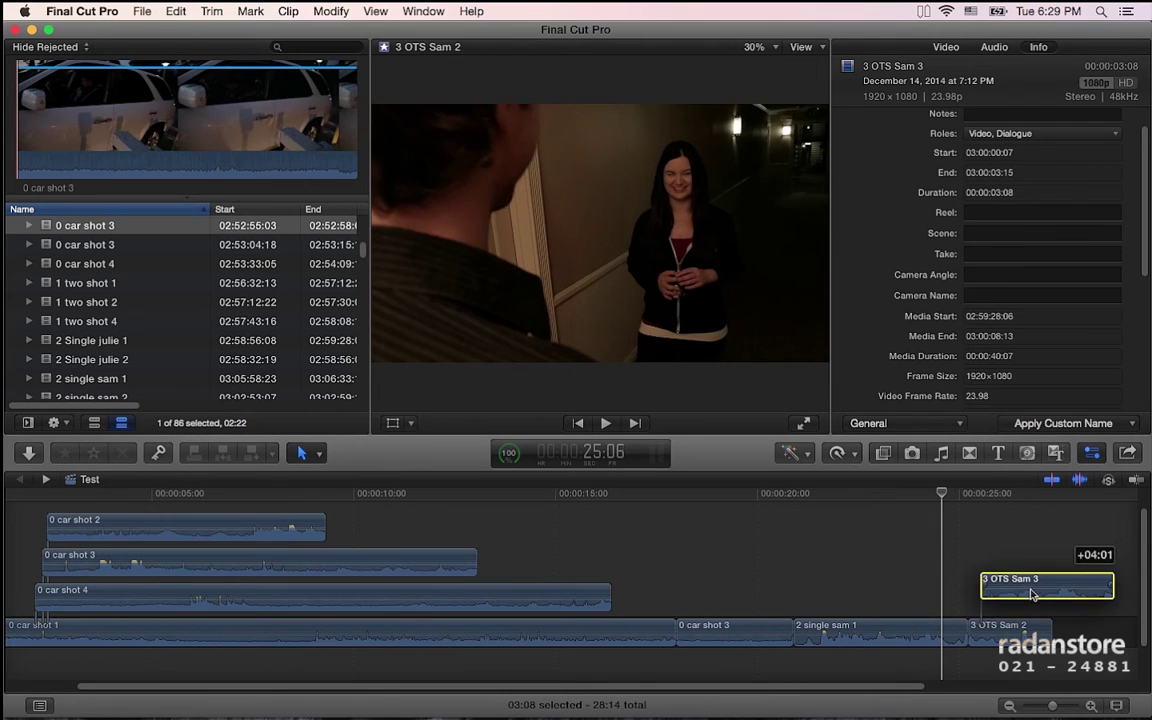
{"action": "left_click_drag", "start_coordinate": [1035, 591], "coordinate": [1017, 602]}
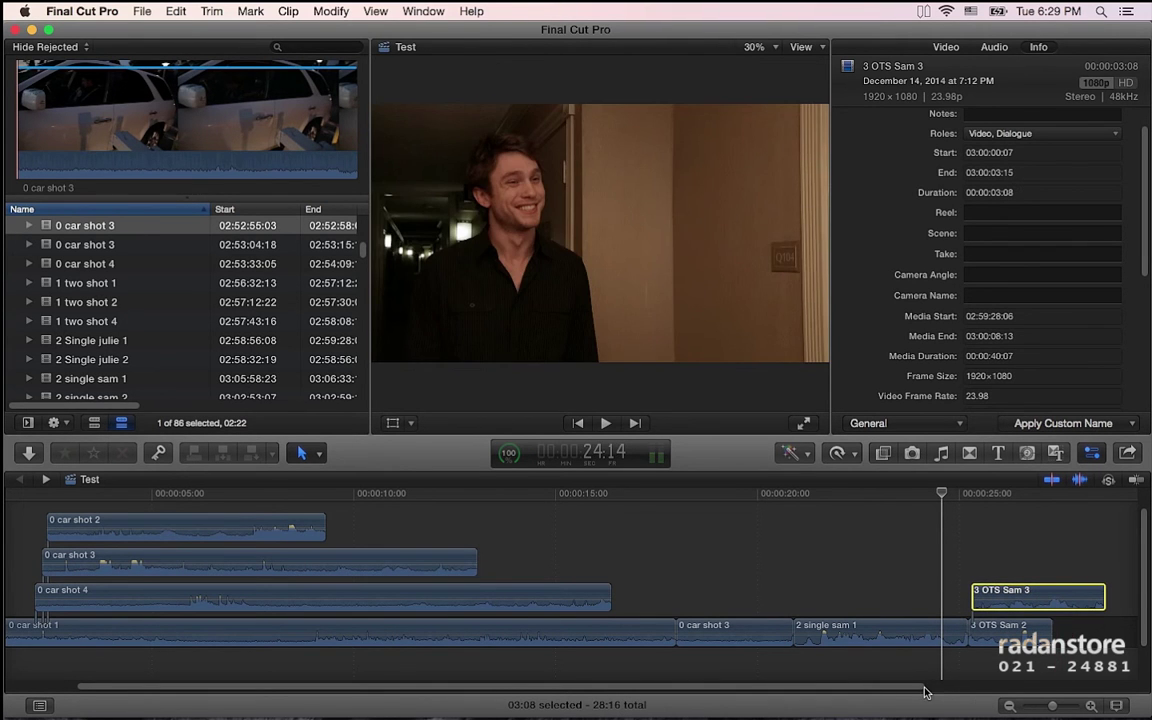
{"action": "left_click_drag", "start_coordinate": [925, 692], "coordinate": [938, 692]}
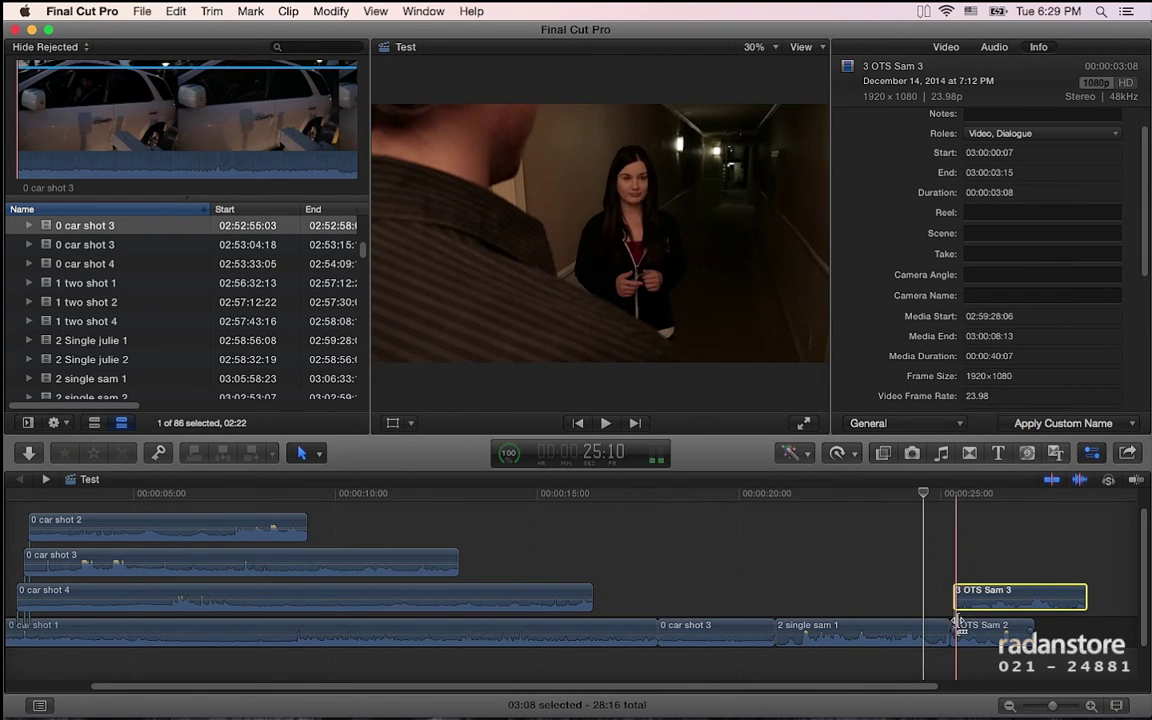
{"action": "key", "text": "super+Tab"}
{"action": "key", "text": "Down"}
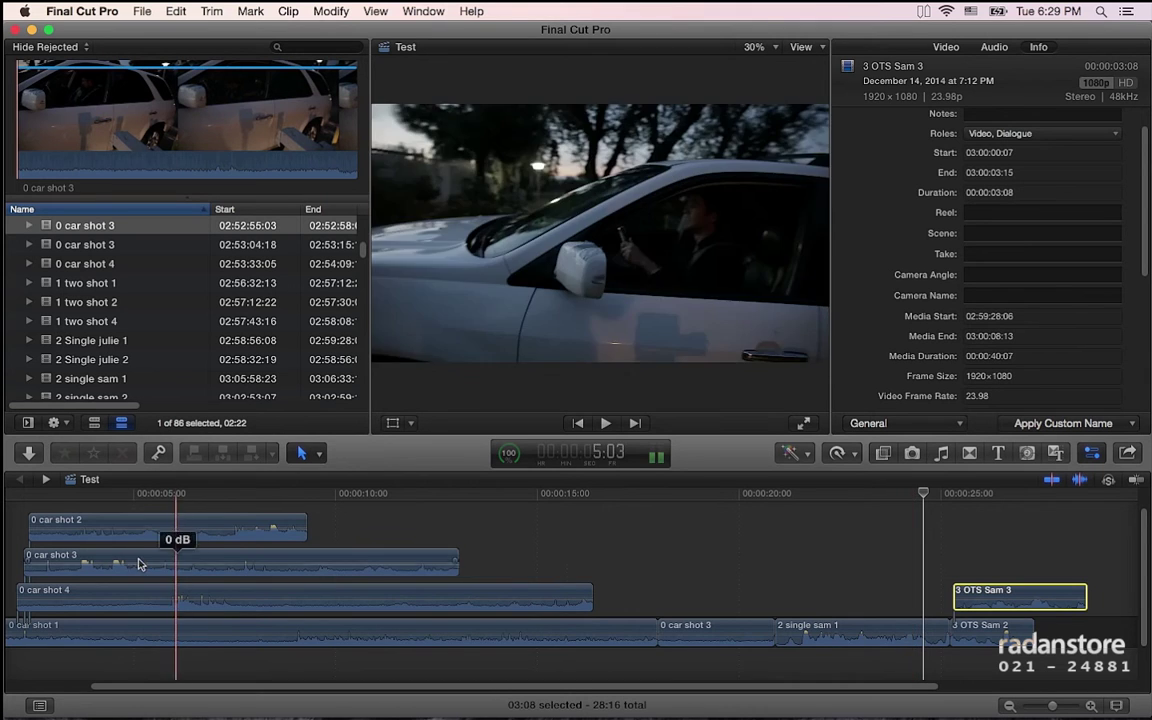
{"action": "left_click_drag", "start_coordinate": [152, 688], "coordinate": [72, 689]}
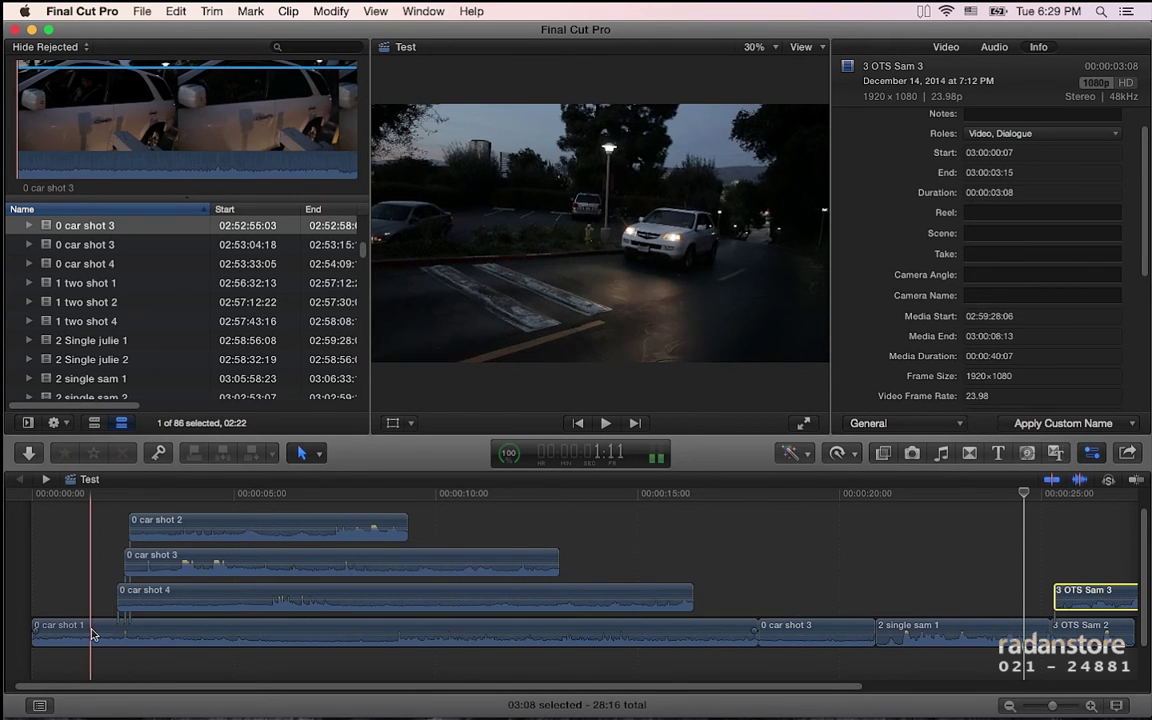
{"action": "left_click", "coordinate": [90, 628]}
Step: Drag 0 car shot 1 past 0 car shot 3 so 0 car shot 3 opens the storyline
{"action": "mouse_move", "coordinate": [90, 628]}
{"action": "left_mouse_down"}
{"action": "mouse_move", "coordinate": [843, 640]}
{"action": "mouse_move", "coordinate": [212, 632]}
{"action": "left_mouse_up"}
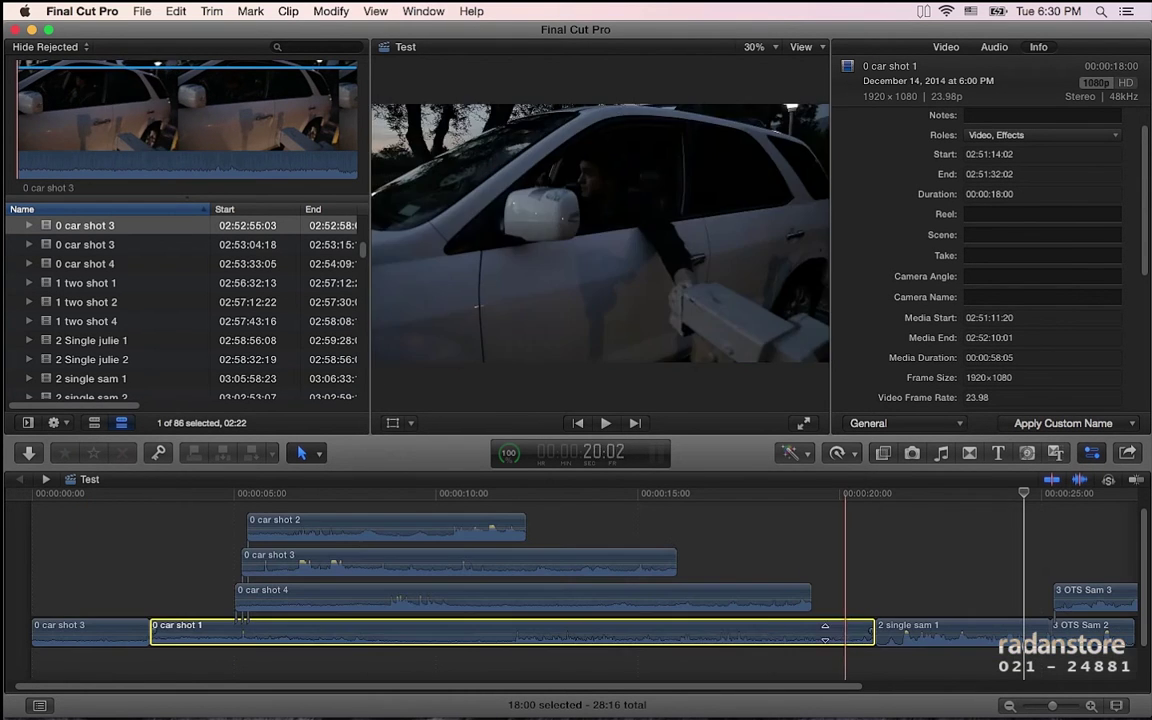
{"action": "left_click", "coordinate": [640, 537]}
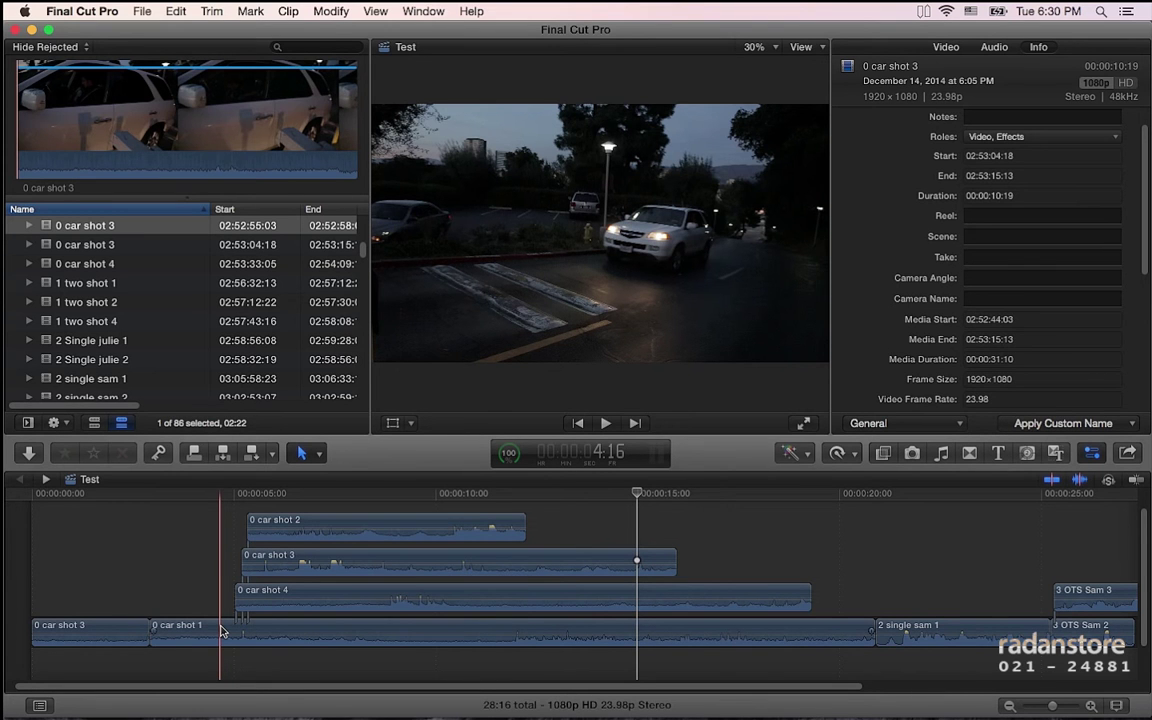
{"action": "left_click", "coordinate": [314, 597]}
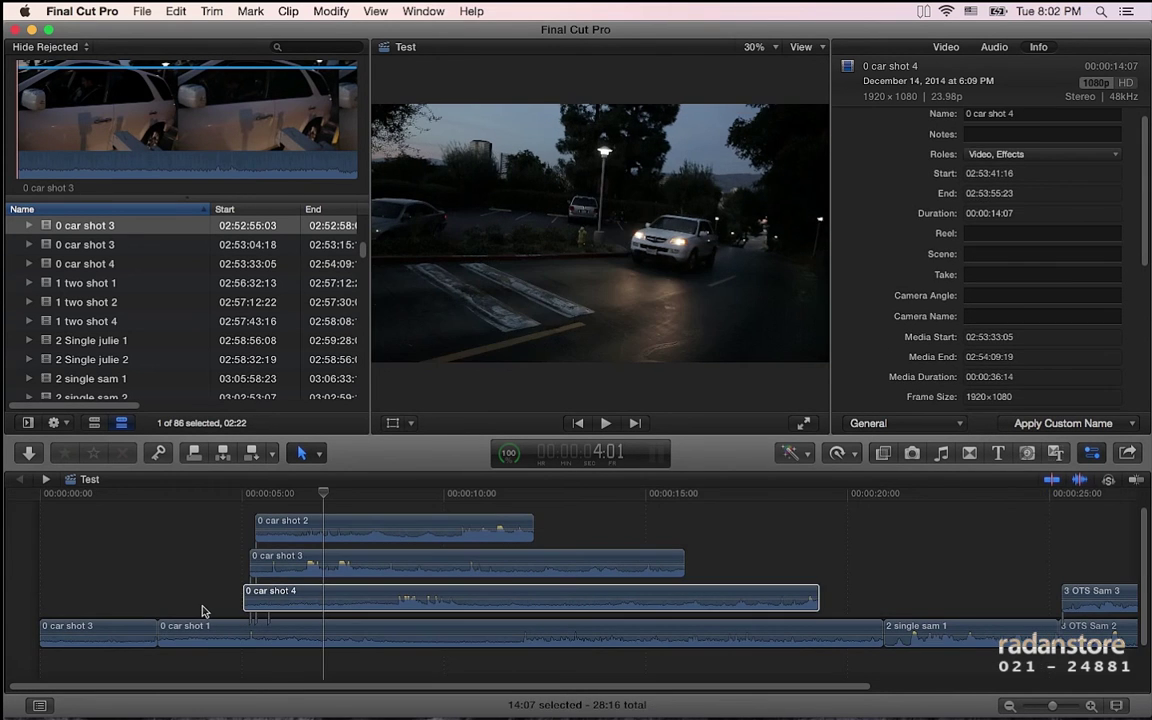
Step: Play back the timeline, then drag connected 0 car shot 4 later to about 00:00:09
{"action": "key", "text": "s"}
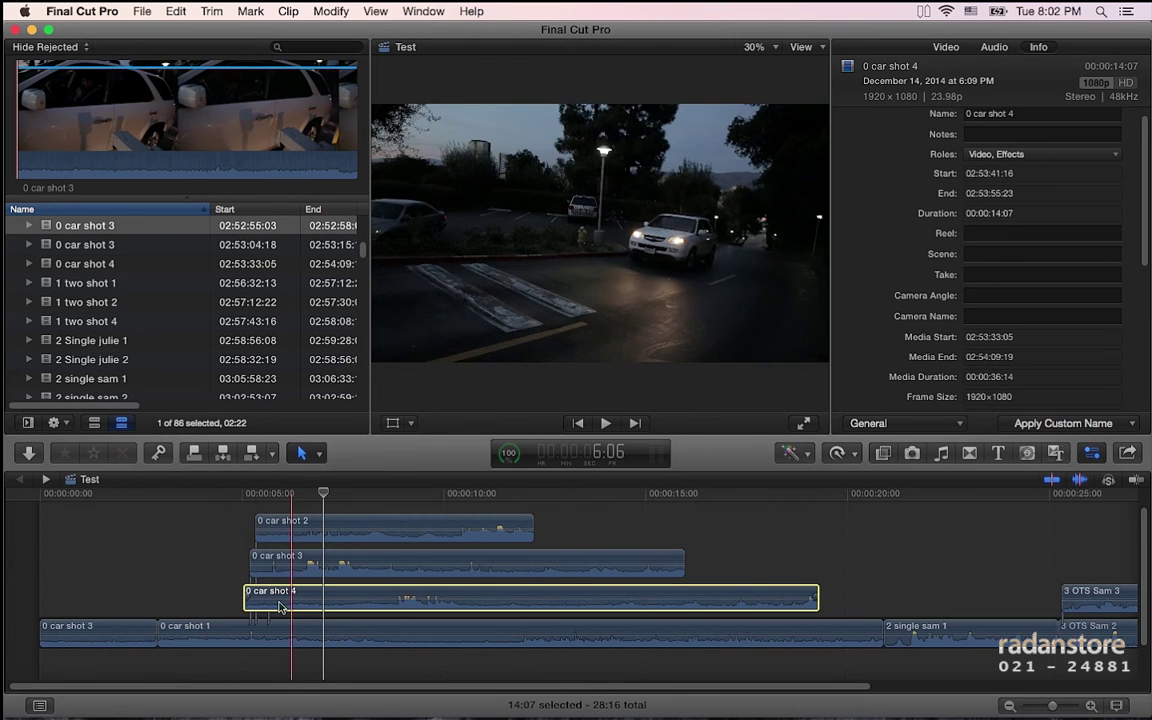
{"action": "key", "text": "space"}
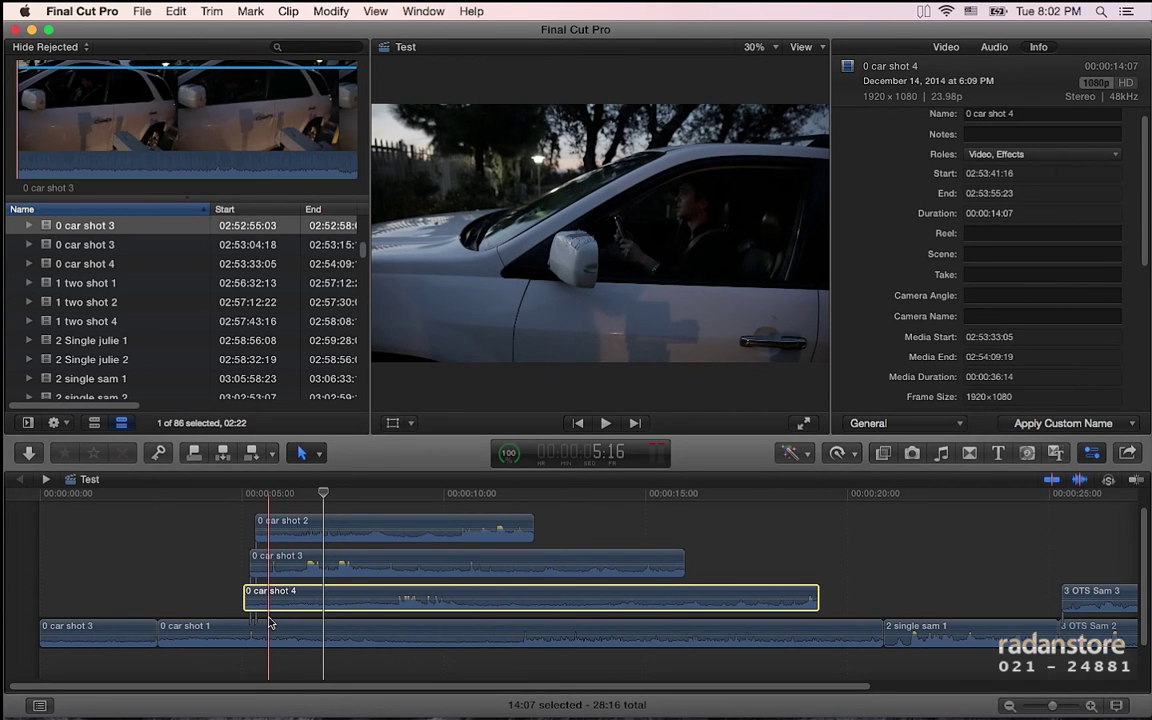
{"action": "left_click_drag", "start_coordinate": [330, 606], "coordinate": [450, 622]}
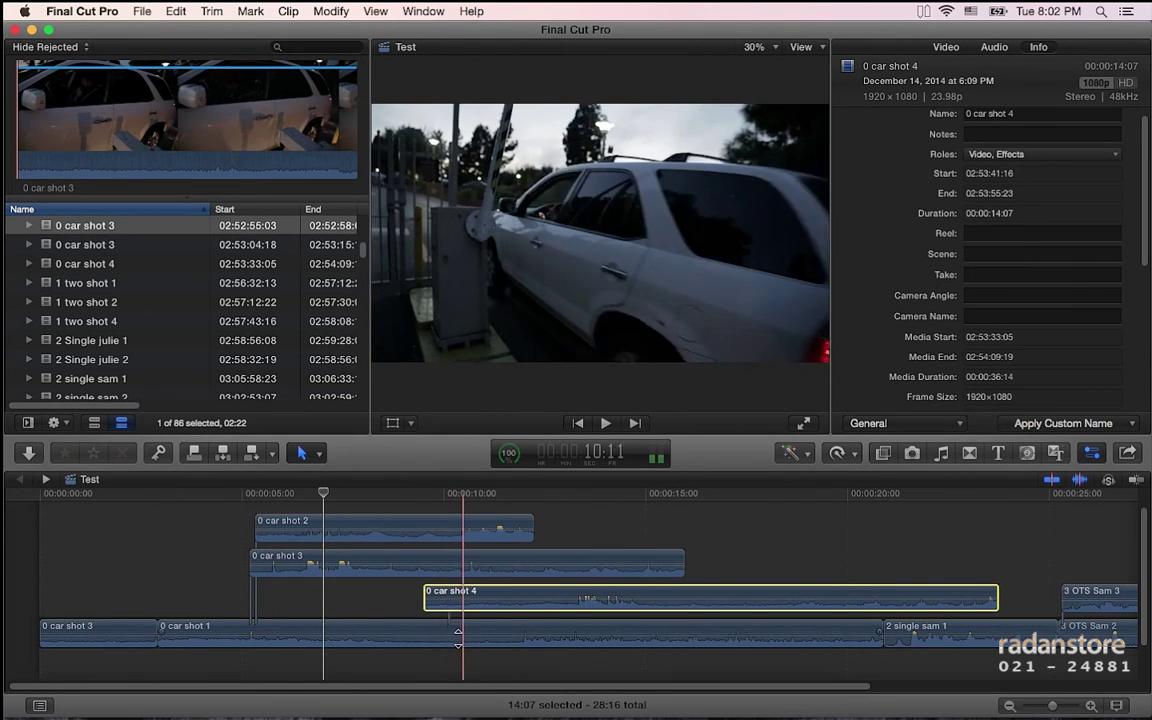
{"action": "left_click", "coordinate": [408, 628]}
{"action": "left_click_drag", "start_coordinate": [408, 626], "coordinate": [406, 615]}
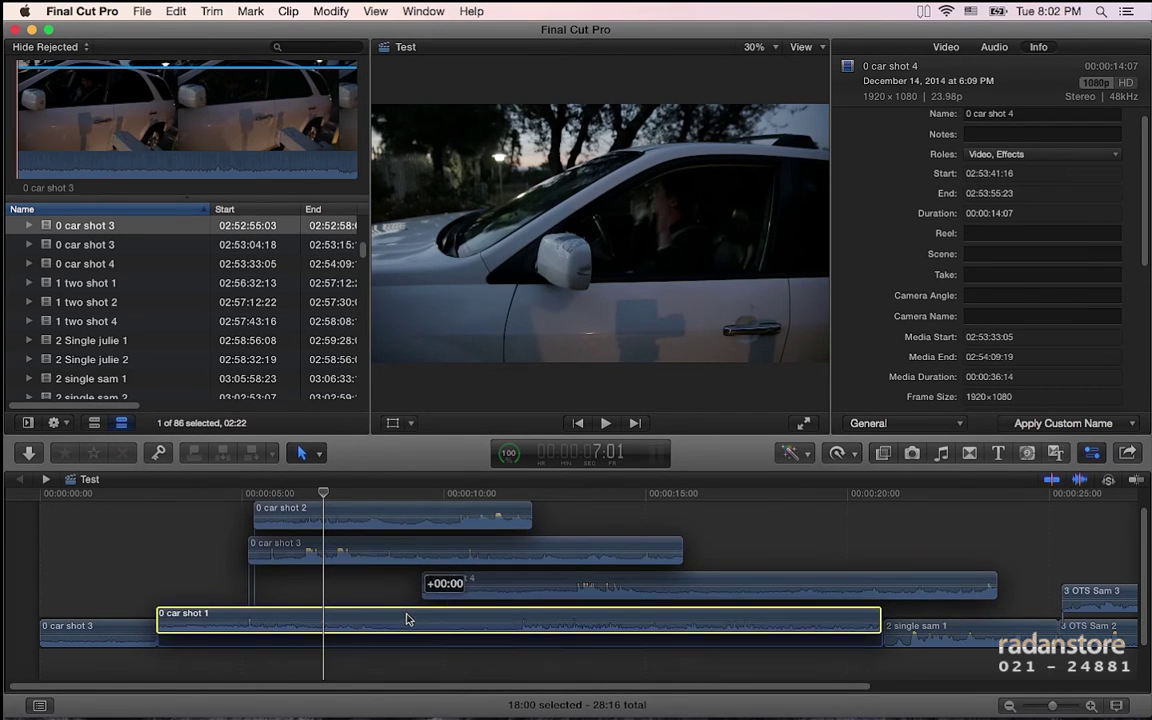
{"action": "left_click_drag", "start_coordinate": [406, 615], "coordinate": [408, 622]}
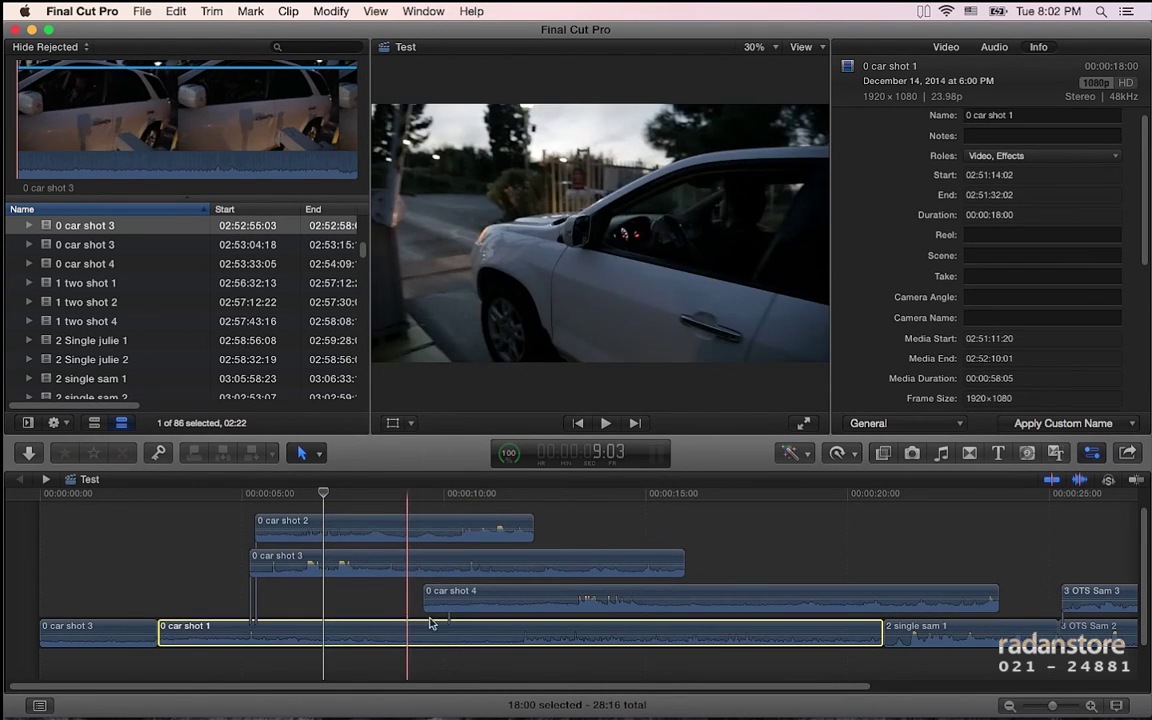
{"action": "left_click", "coordinate": [474, 610]}
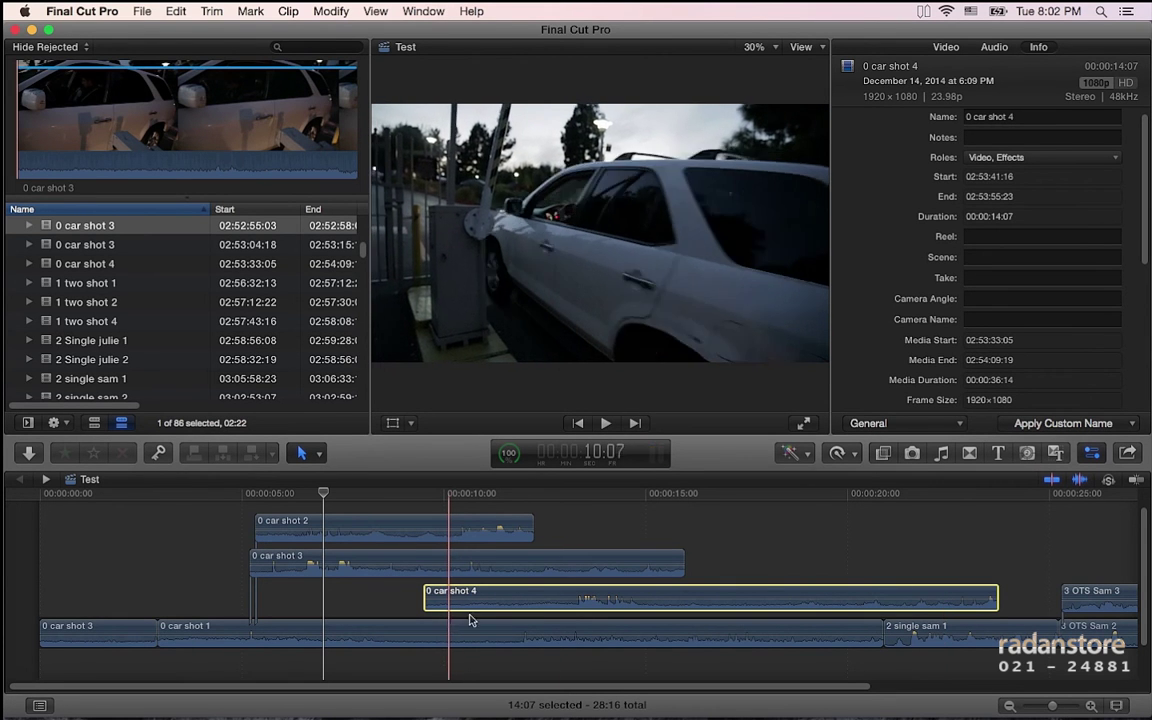
{"action": "key", "text": "space"}
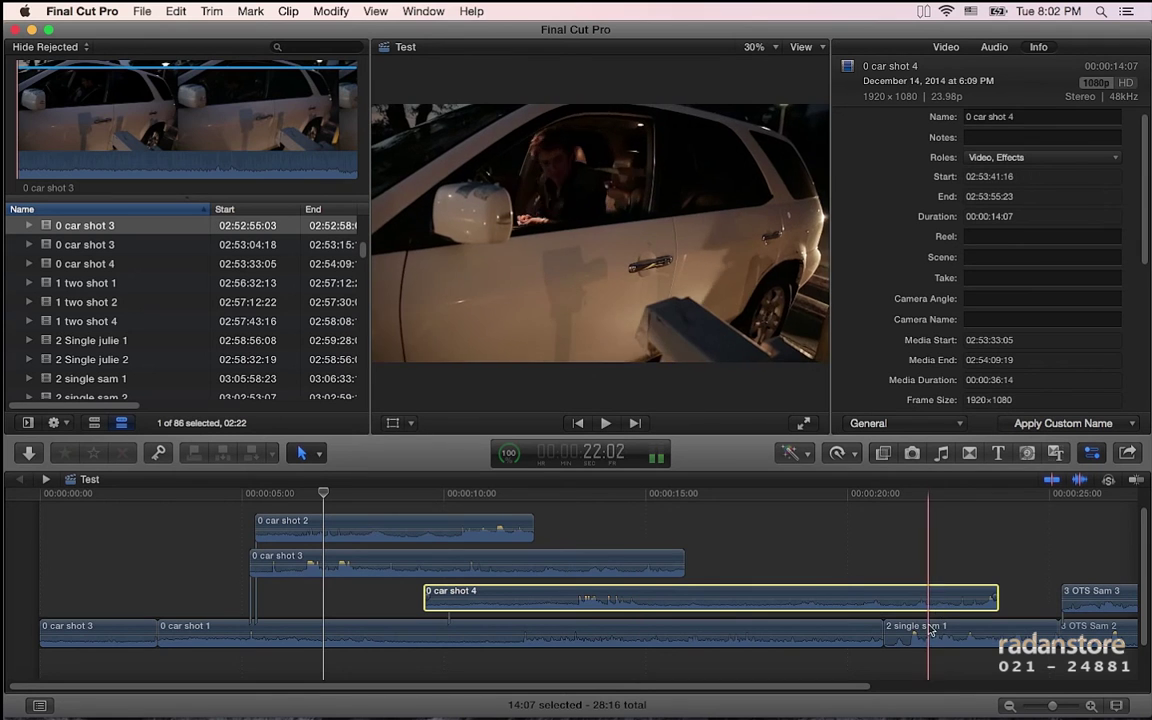
{"action": "key", "text": "space"}
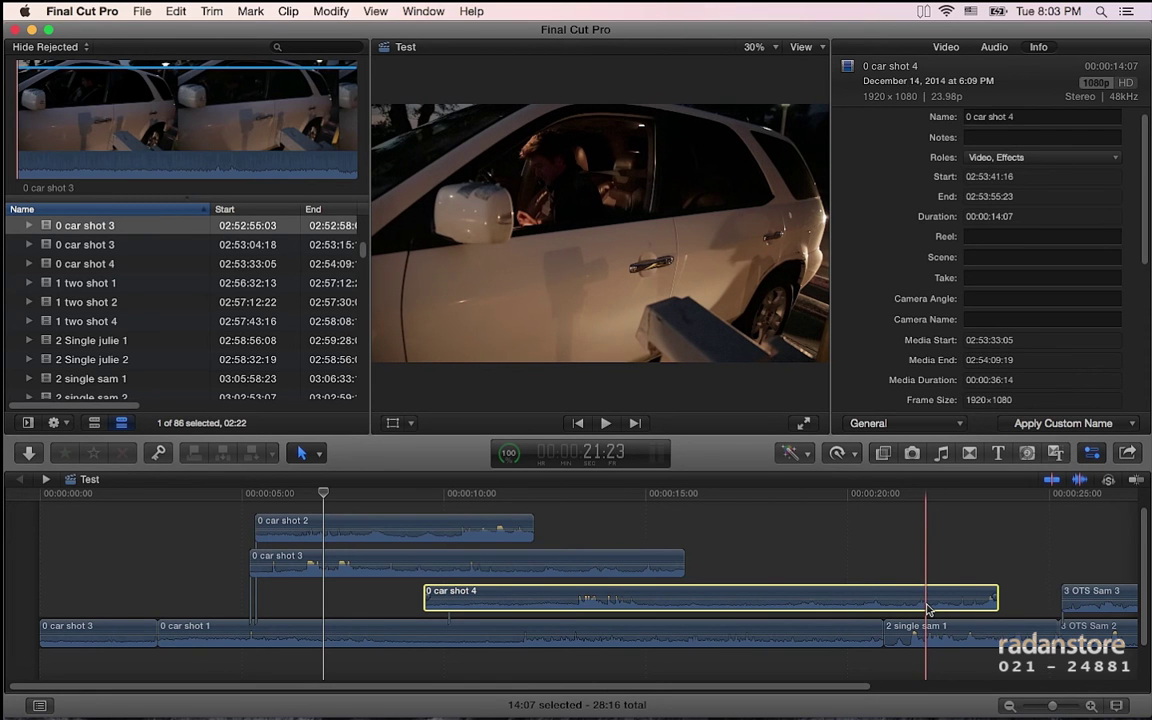
Step: Move the playhead, then select and nudge the 2 single sam 1 clip
{"action": "left_click", "coordinate": [880, 670]}
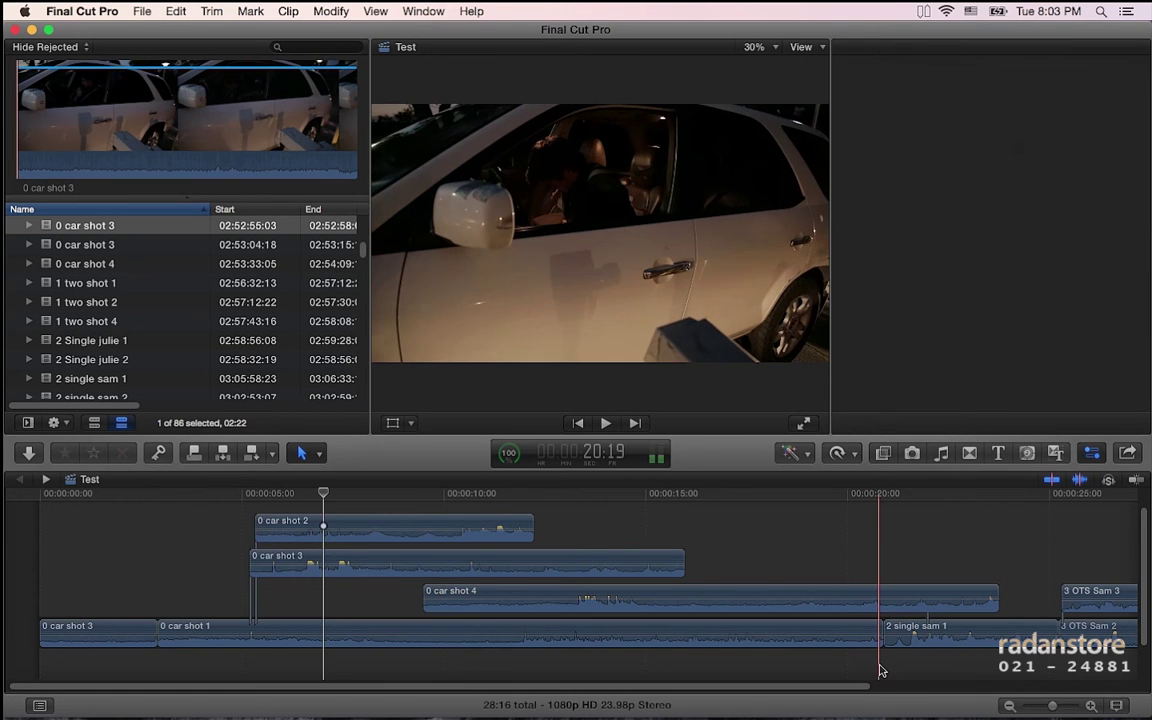
{"action": "left_click", "coordinate": [938, 625]}
{"action": "left_click_drag", "start_coordinate": [938, 625], "coordinate": [937, 609]}
{"action": "left_click_drag", "start_coordinate": [923, 617], "coordinate": [945, 627]}
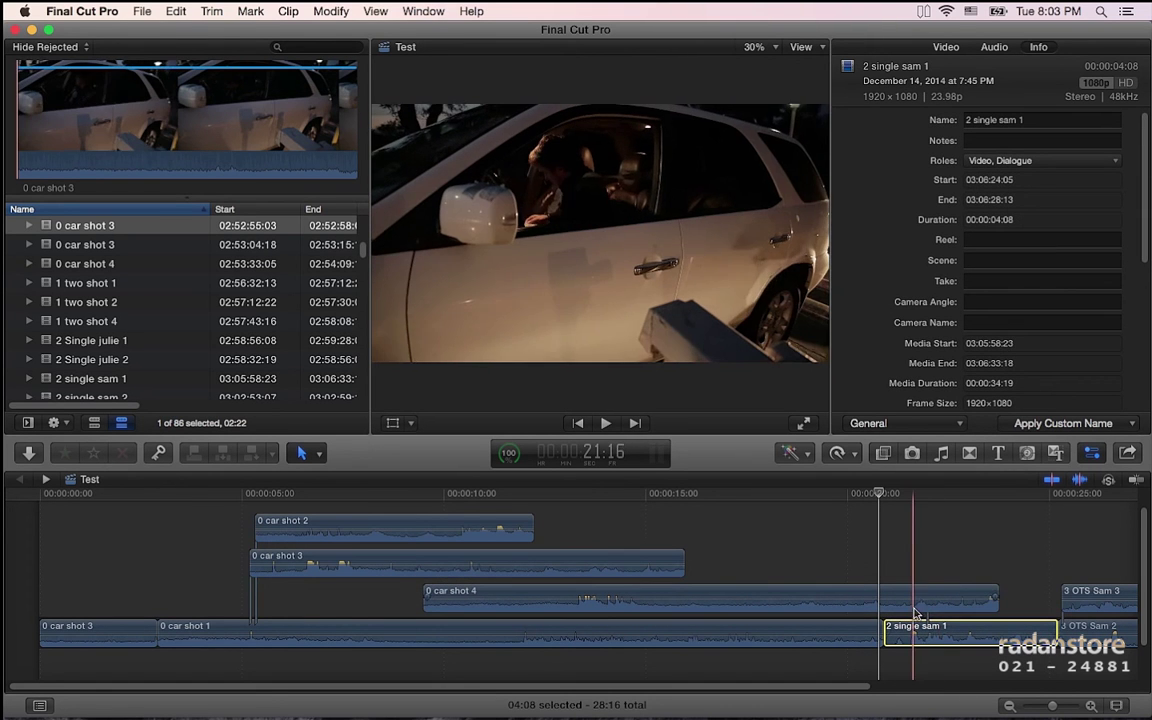
Step: Shift 3 OTS Sam 3 slightly later and extend 0 car shot 4 to meet it
{"action": "scroll", "coordinate": [806, 625], "scroll_direction": "right", "scroll_amount": 5}
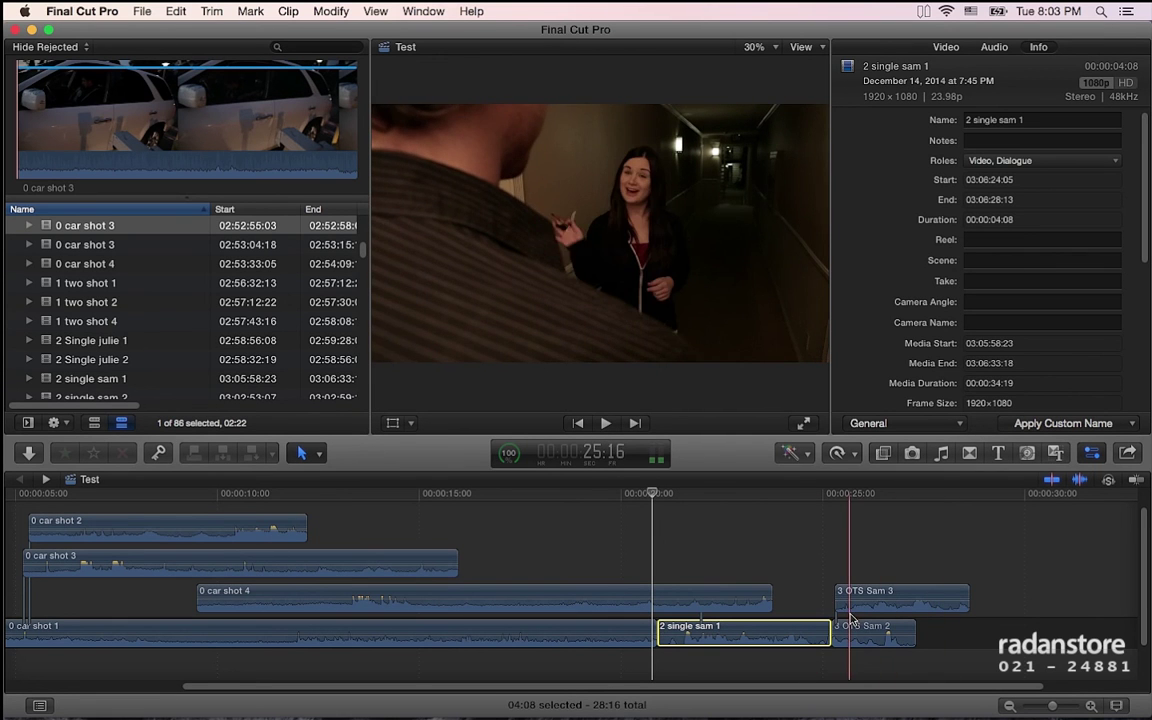
{"action": "left_click_drag", "start_coordinate": [880, 597], "coordinate": [909, 592]}
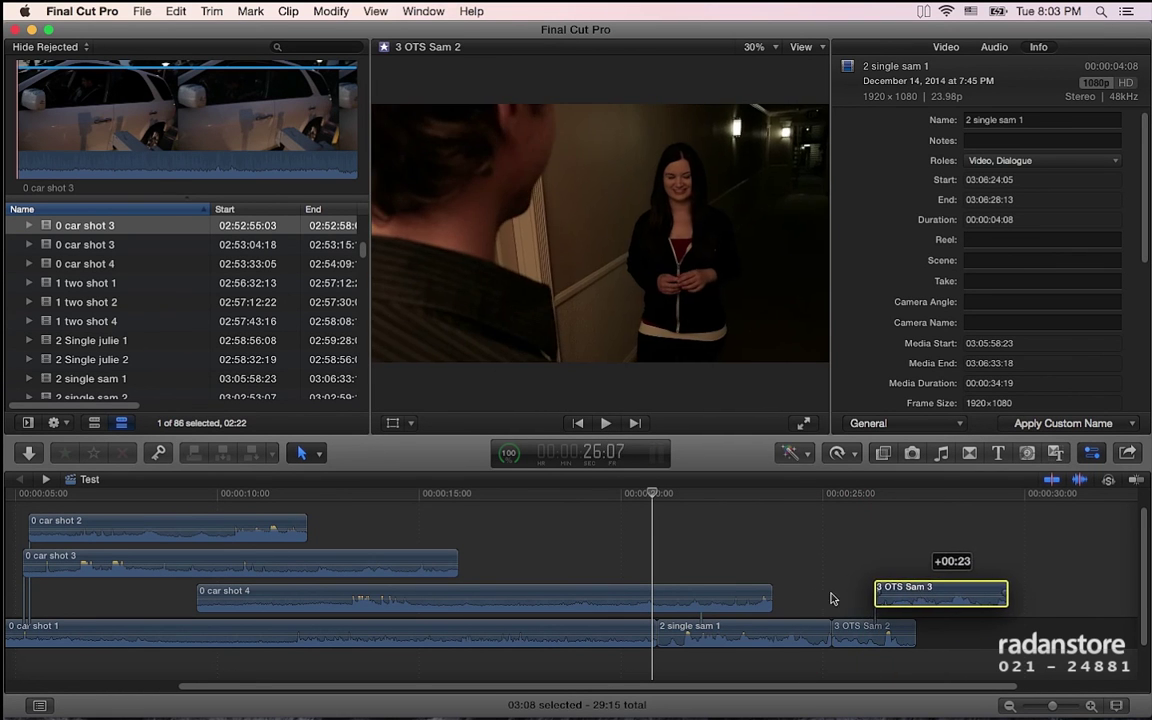
{"action": "left_click_drag", "start_coordinate": [770, 598], "coordinate": [850, 597]}
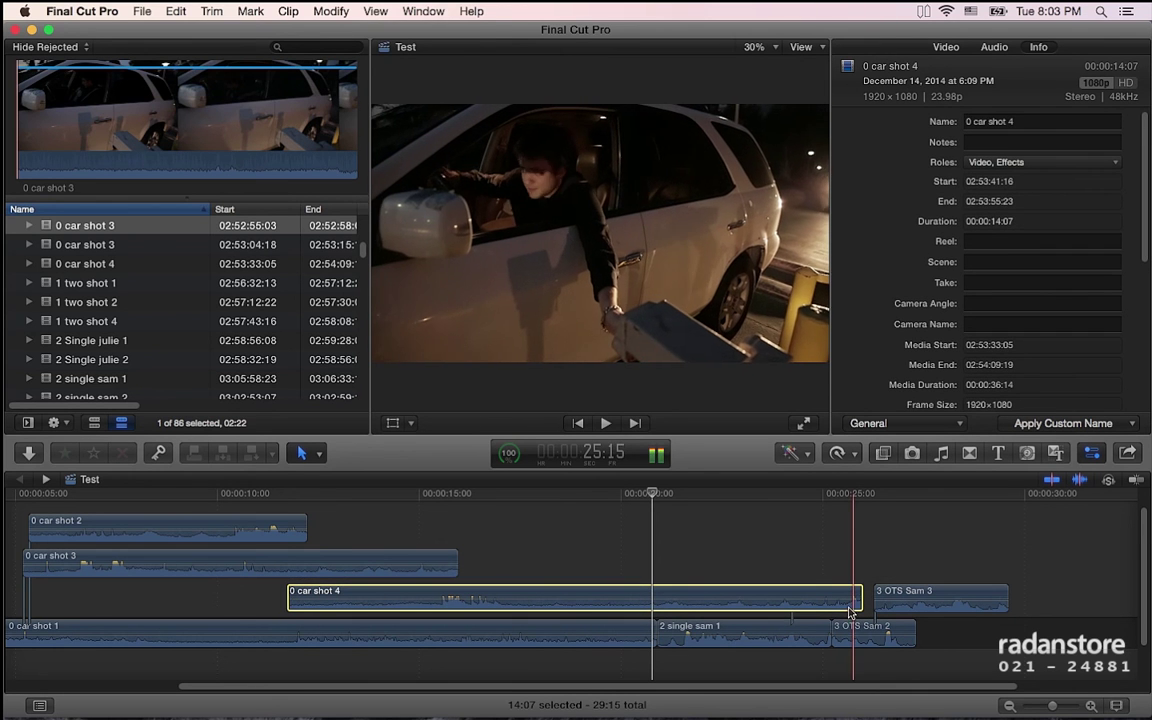